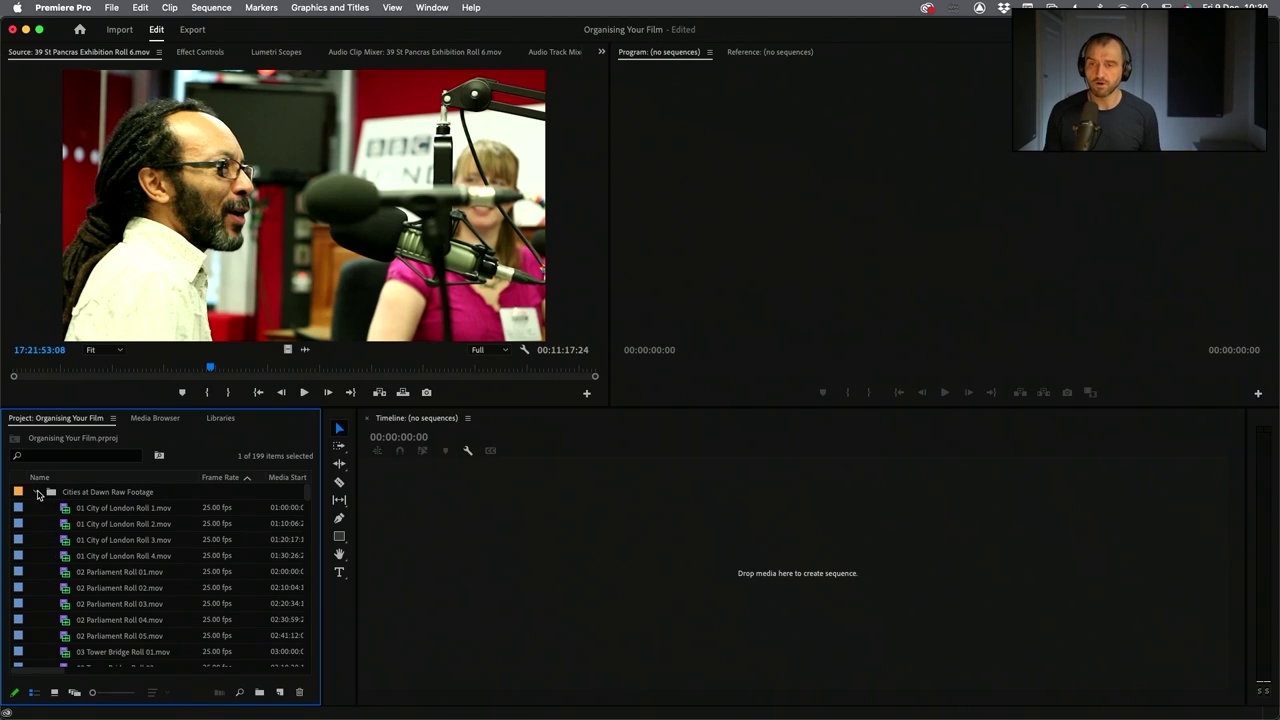
Look through the clips in the Cities at Dawn Raw Footage bin, then collapse the bin
{"action": "left_click", "coordinate": [37, 493]}
{"action": "left_click", "coordinate": [37, 492]}
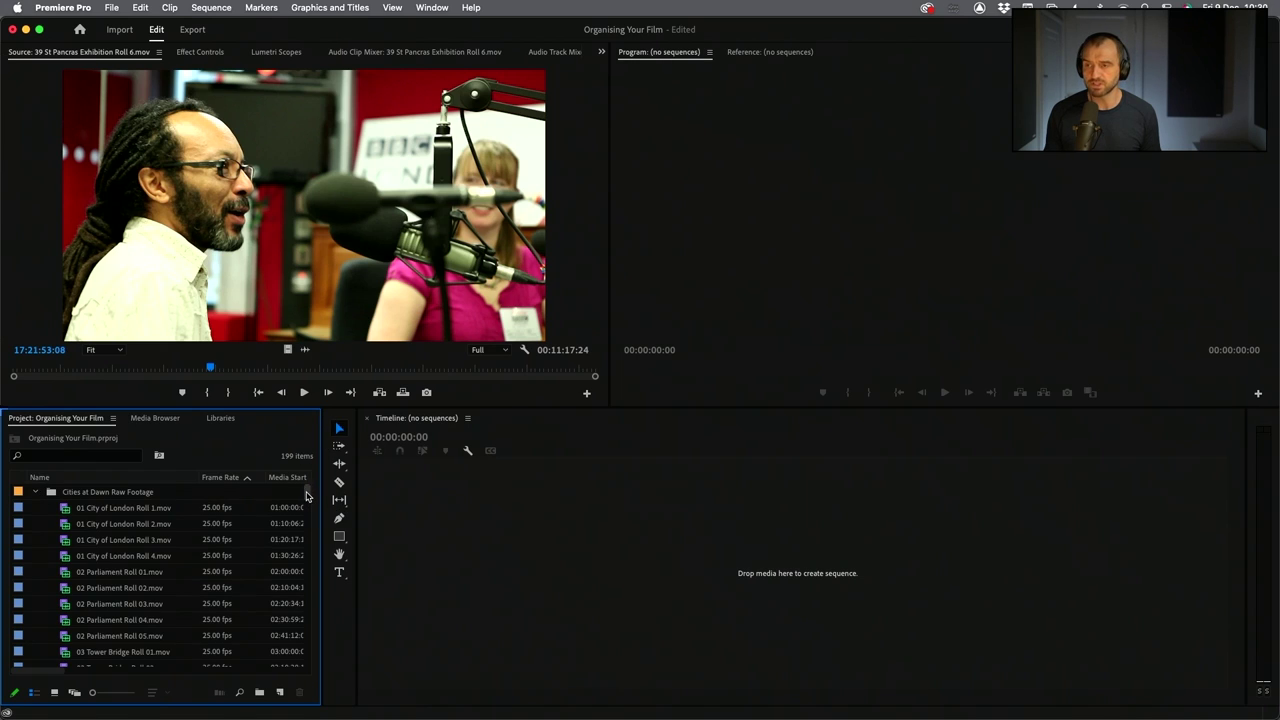
{"action": "scroll", "coordinate": [307, 503], "scroll_direction": "down", "scroll_amount": 3}
{"action": "mouse_move", "coordinate": [307, 503]}
{"action": "left_mouse_down"}
{"action": "mouse_move", "coordinate": [306, 657]}
{"action": "mouse_move", "coordinate": [318, 490]}
{"action": "left_mouse_up"}
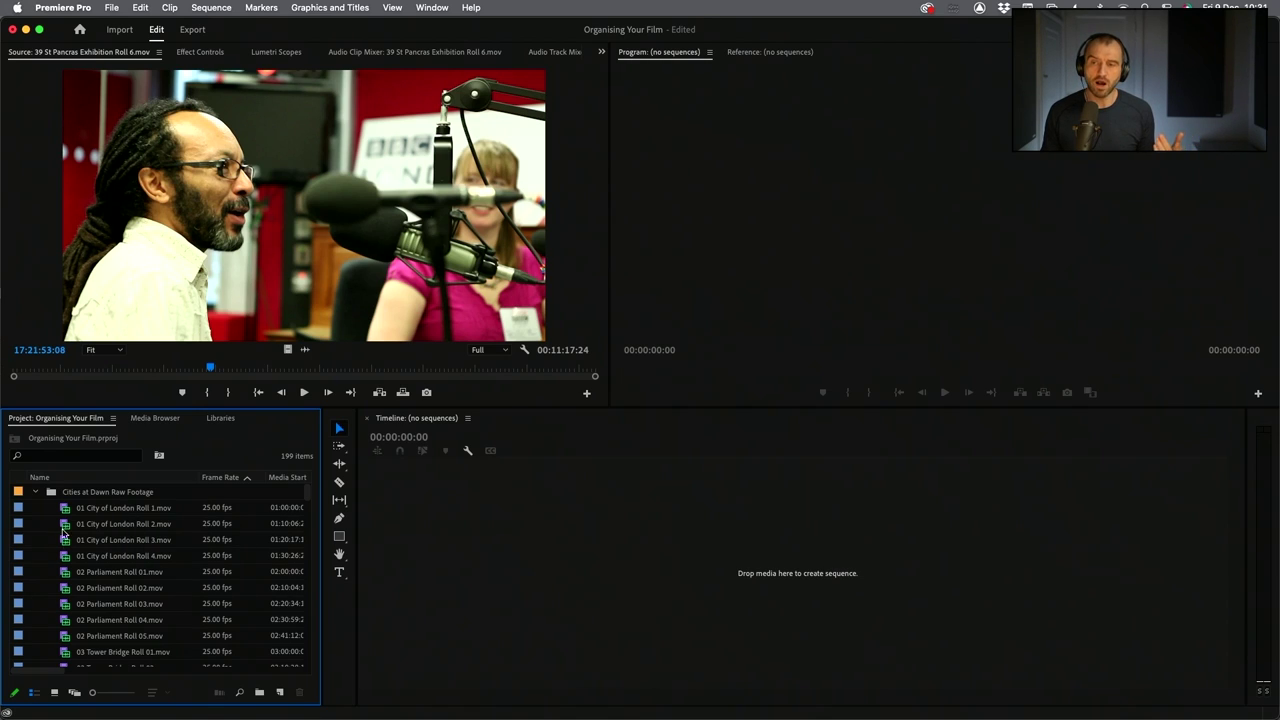
{"action": "scroll", "coordinate": [112, 587], "scroll_direction": "down", "scroll_amount": 10}
{"action": "scroll", "coordinate": [112, 587], "scroll_direction": "down", "scroll_amount": 15}
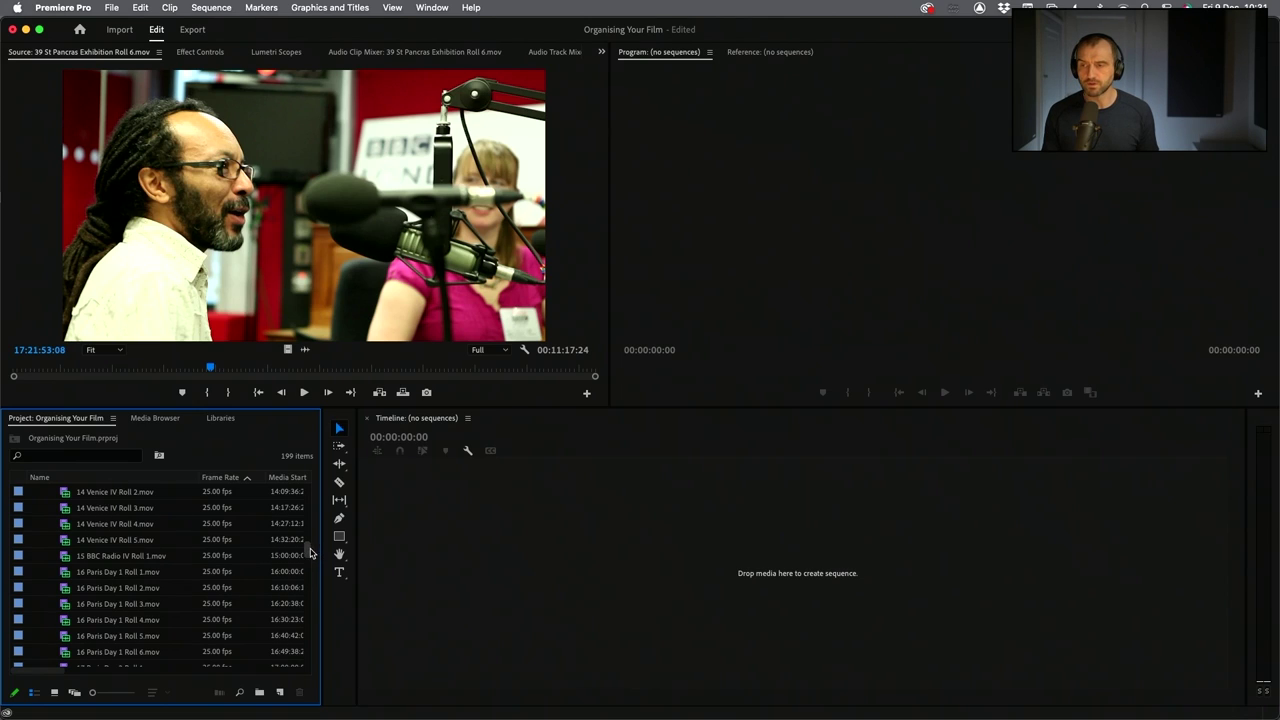
{"action": "left_click_drag", "start_coordinate": [314, 555], "coordinate": [317, 466]}
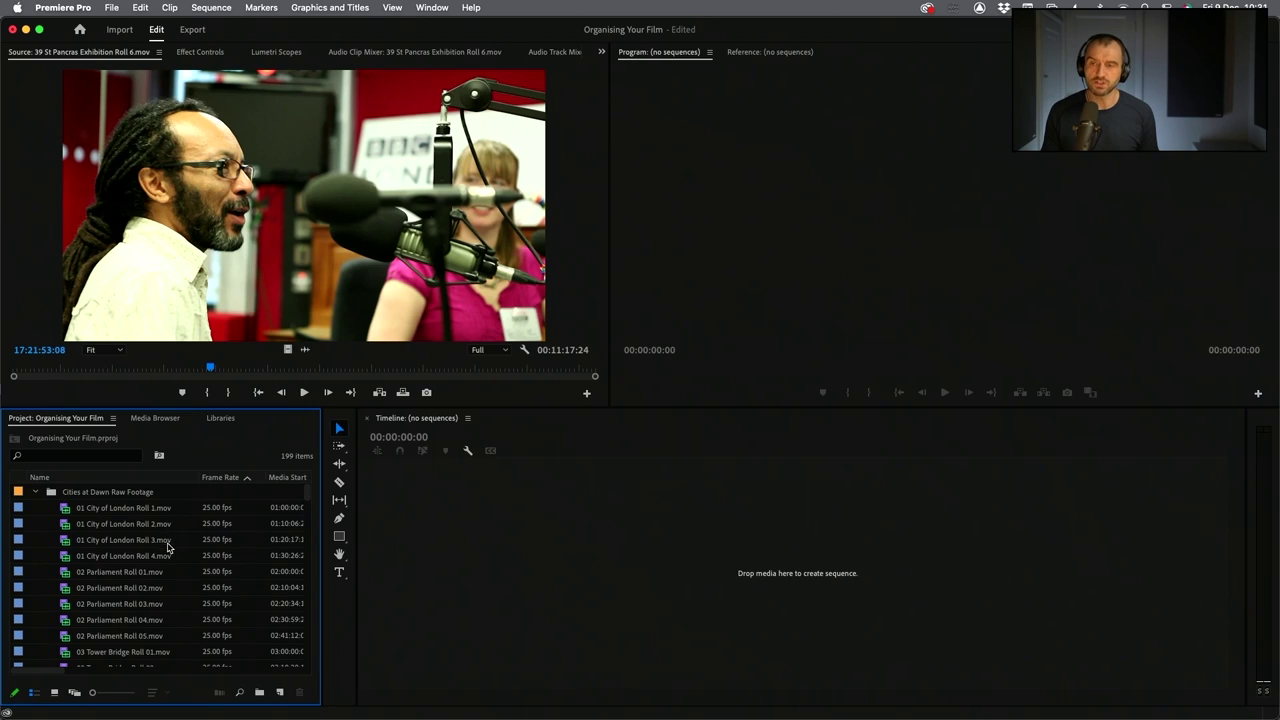
{"action": "left_click", "coordinate": [36, 492]}
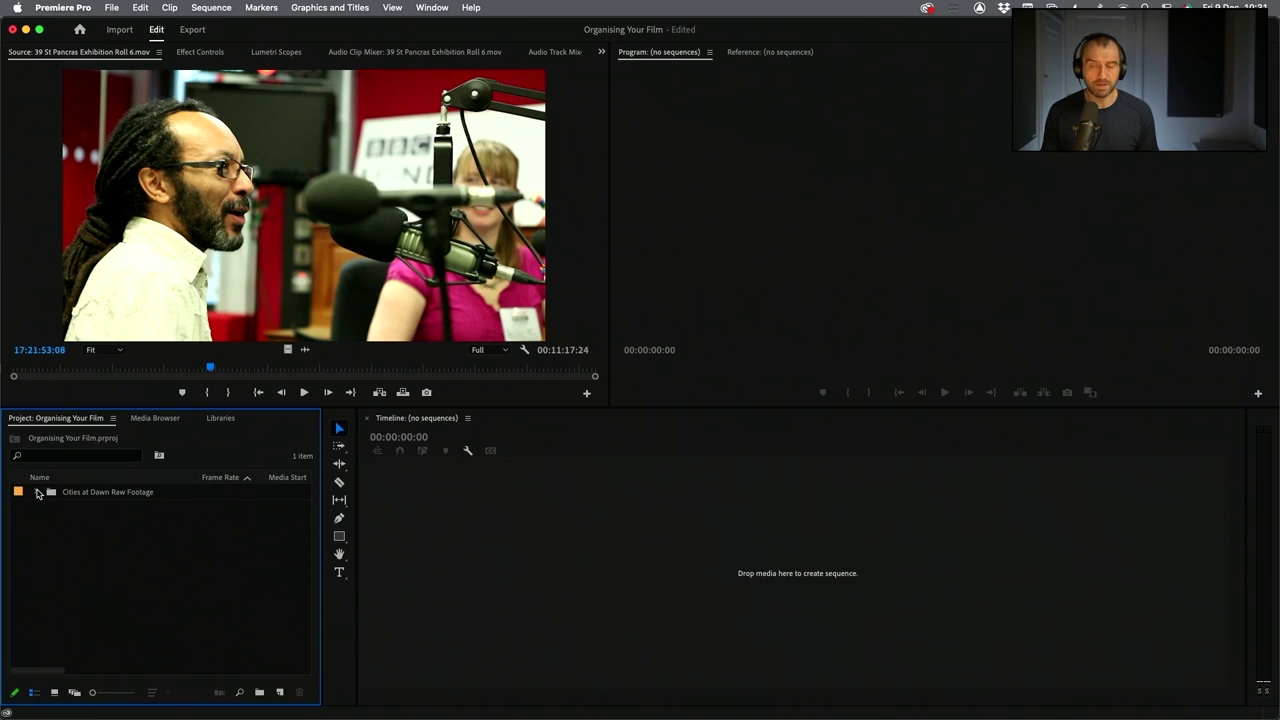
Rename the Cities at Dawn Raw Footage bin to Raw Footage
{"action": "left_click", "coordinate": [114, 497]}
{"action": "left_click", "coordinate": [114, 497]}
{"action": "left_click", "coordinate": [113, 500]}
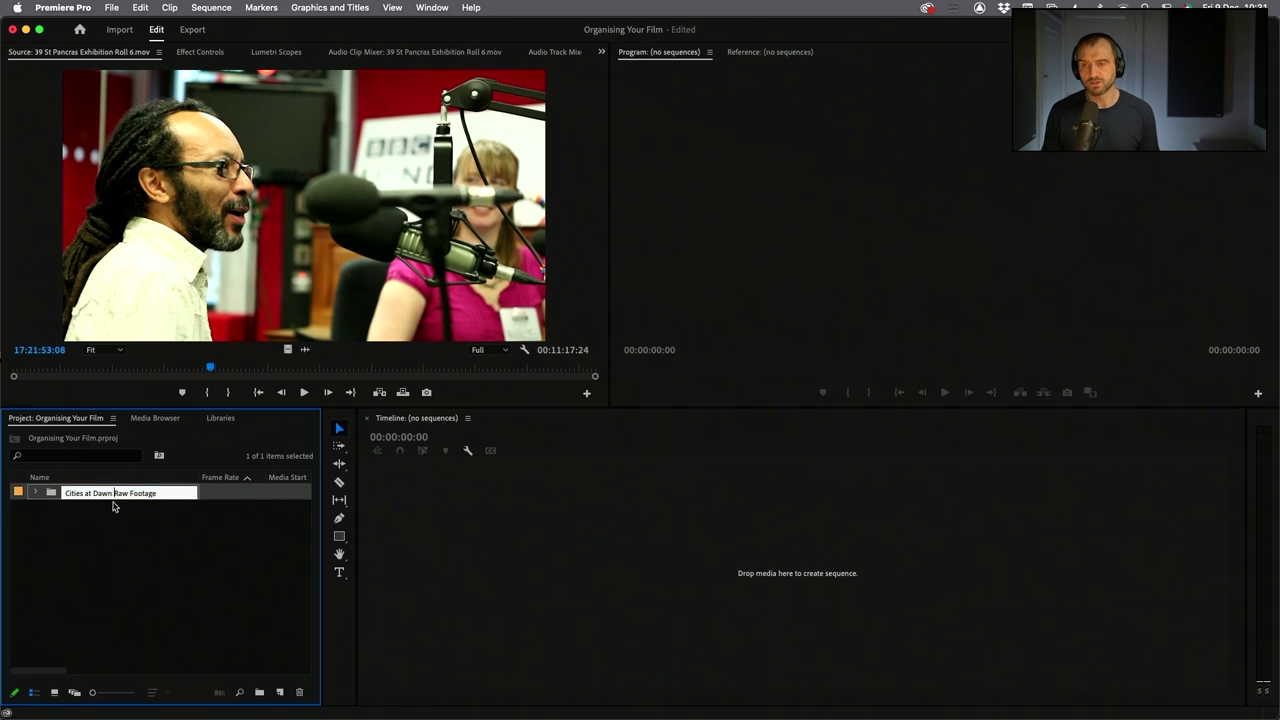
{"action": "left_click_drag", "start_coordinate": [115, 493], "coordinate": [52, 493]}
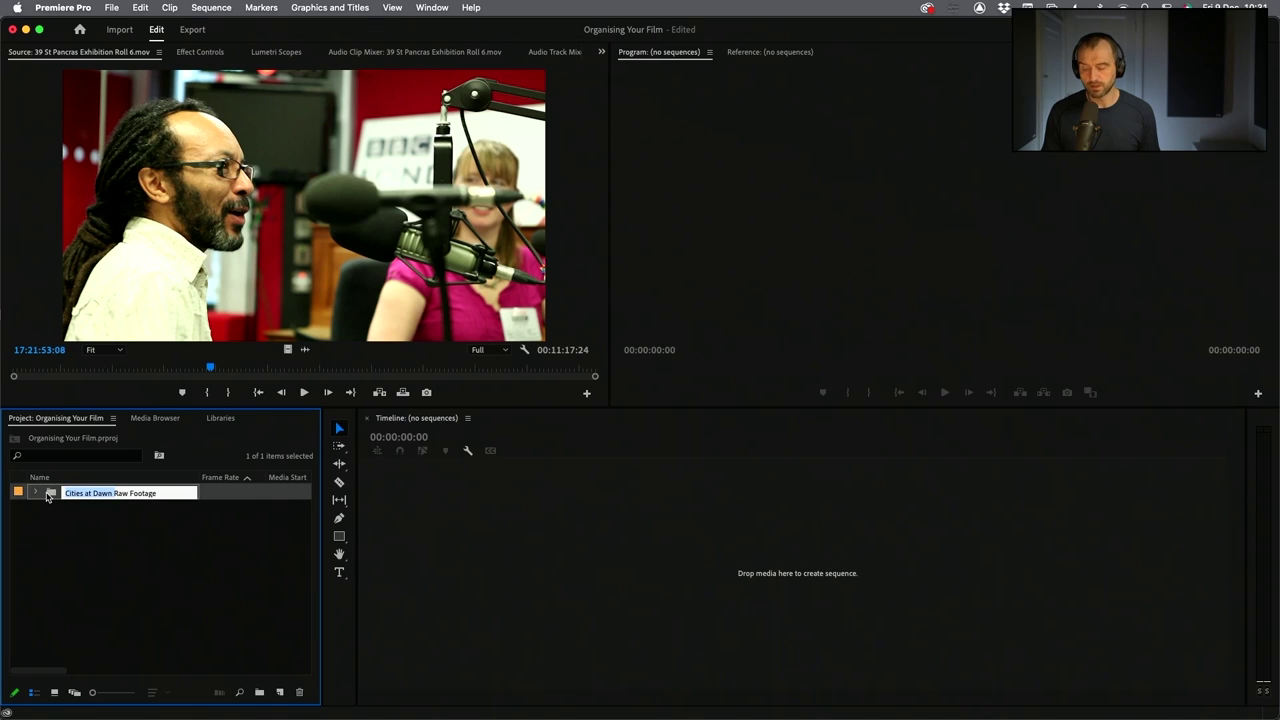
{"action": "key", "text": "BackSpace"}
{"action": "left_click", "coordinate": [118, 564]}
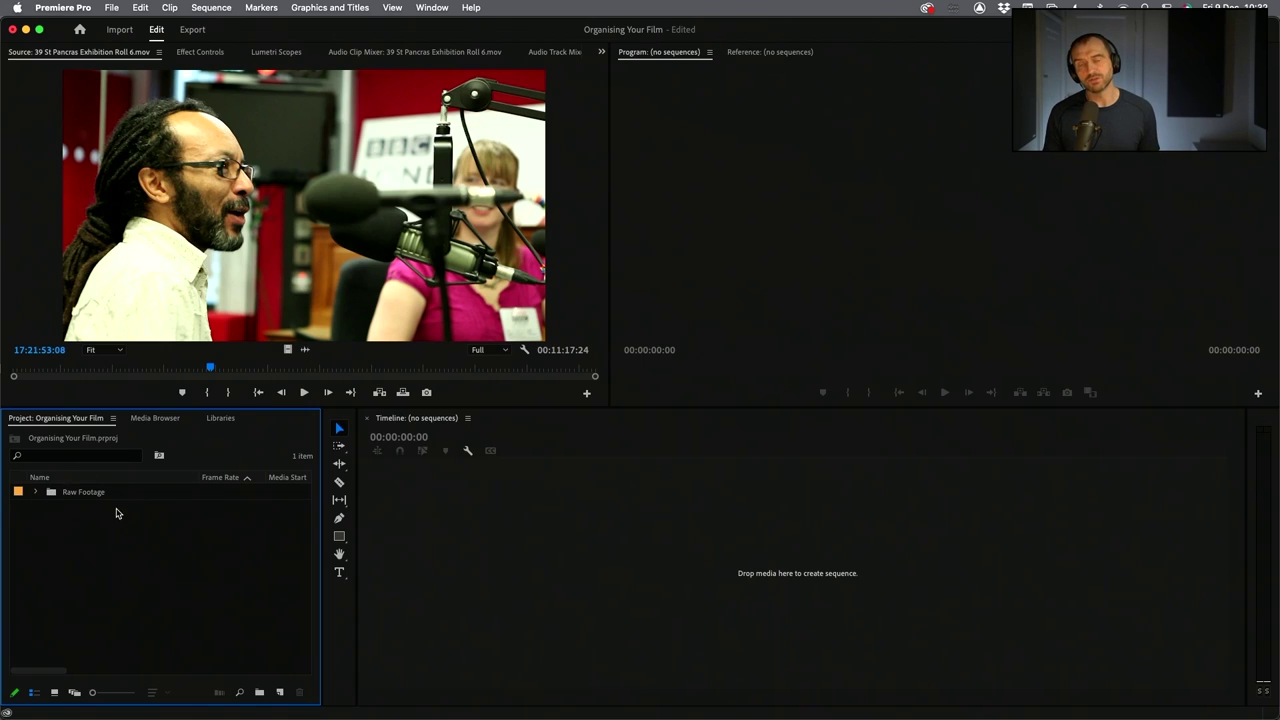
Create a new bin named Seqs at the top level of the project
{"action": "right_click", "coordinate": [45, 523]}
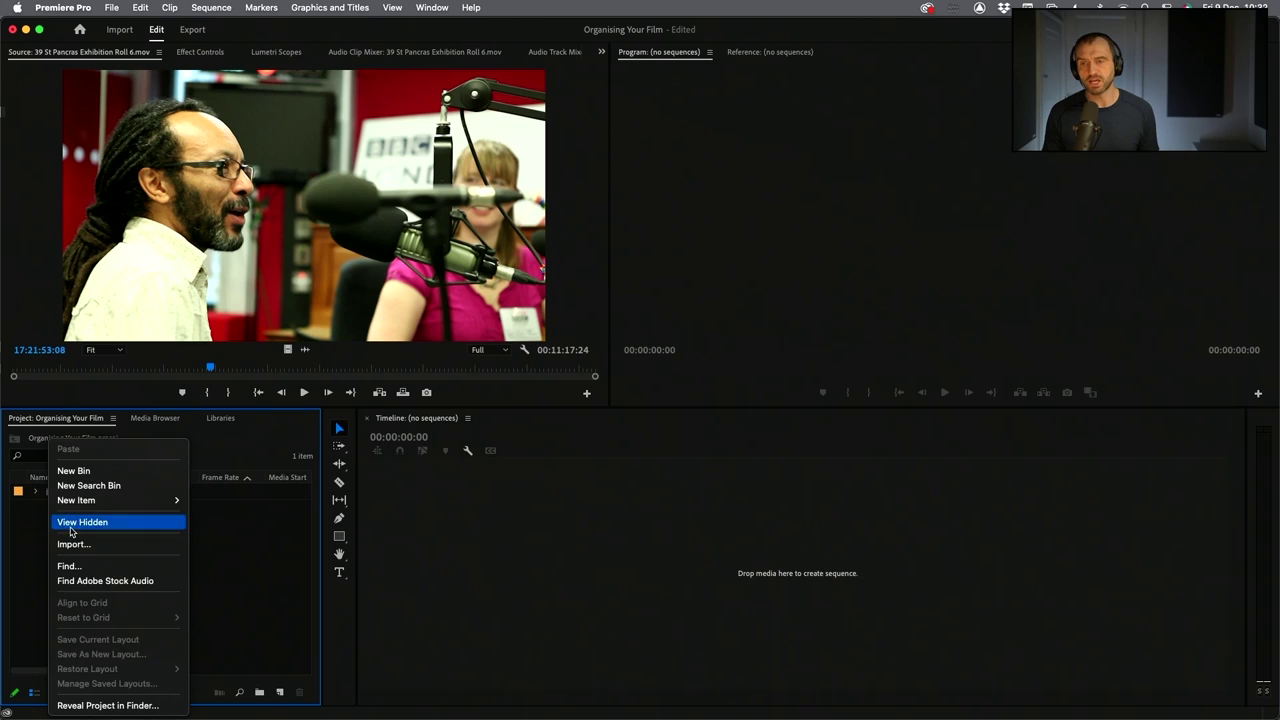
{"action": "left_click", "coordinate": [120, 468]}
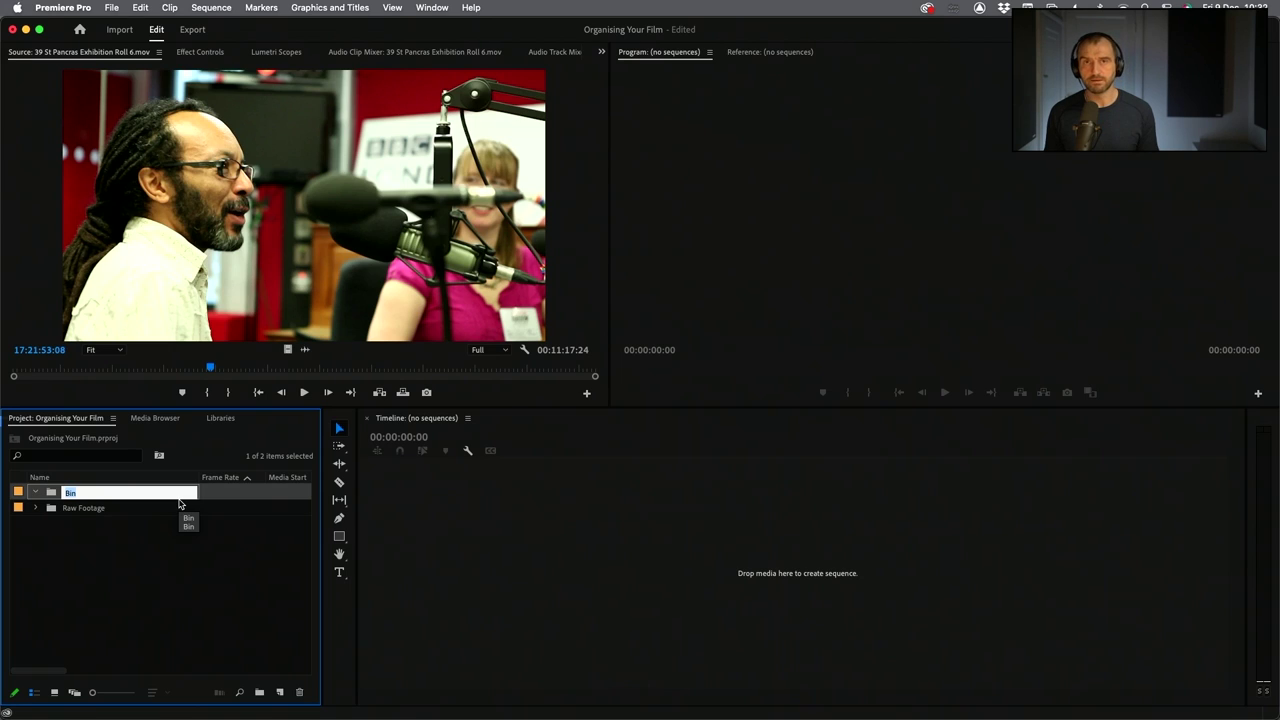
{"action": "type", "text": "s"}
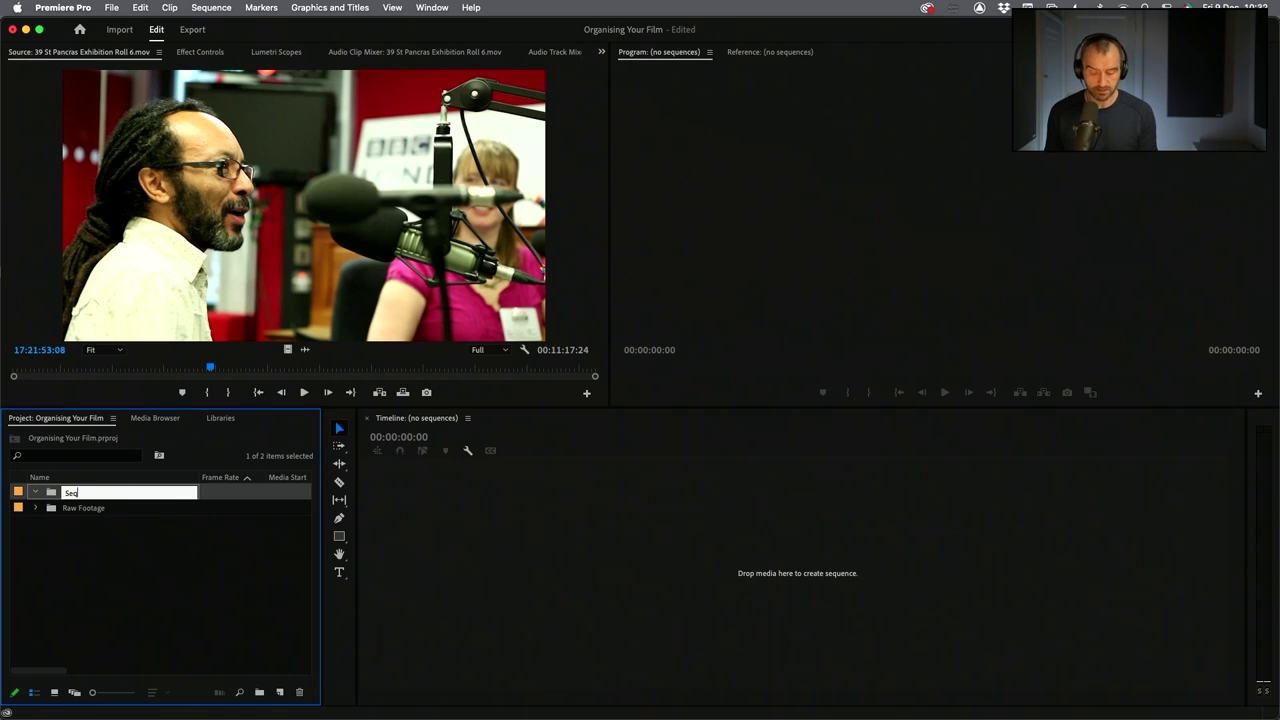
{"action": "type", "text": "eqs"}
{"action": "left_click", "coordinate": [186, 549]}
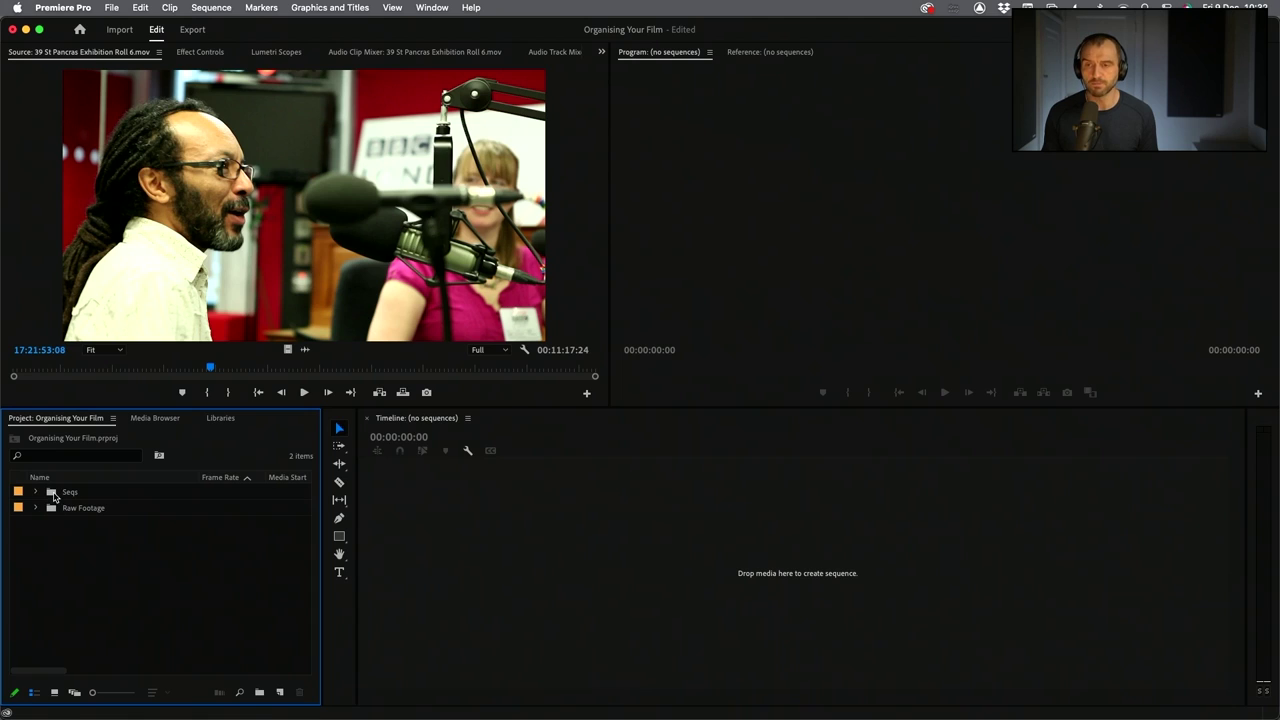
Create a bin named Part 1 inside the Seqs bin and collapse Seqs
{"action": "left_click", "coordinate": [53, 495]}
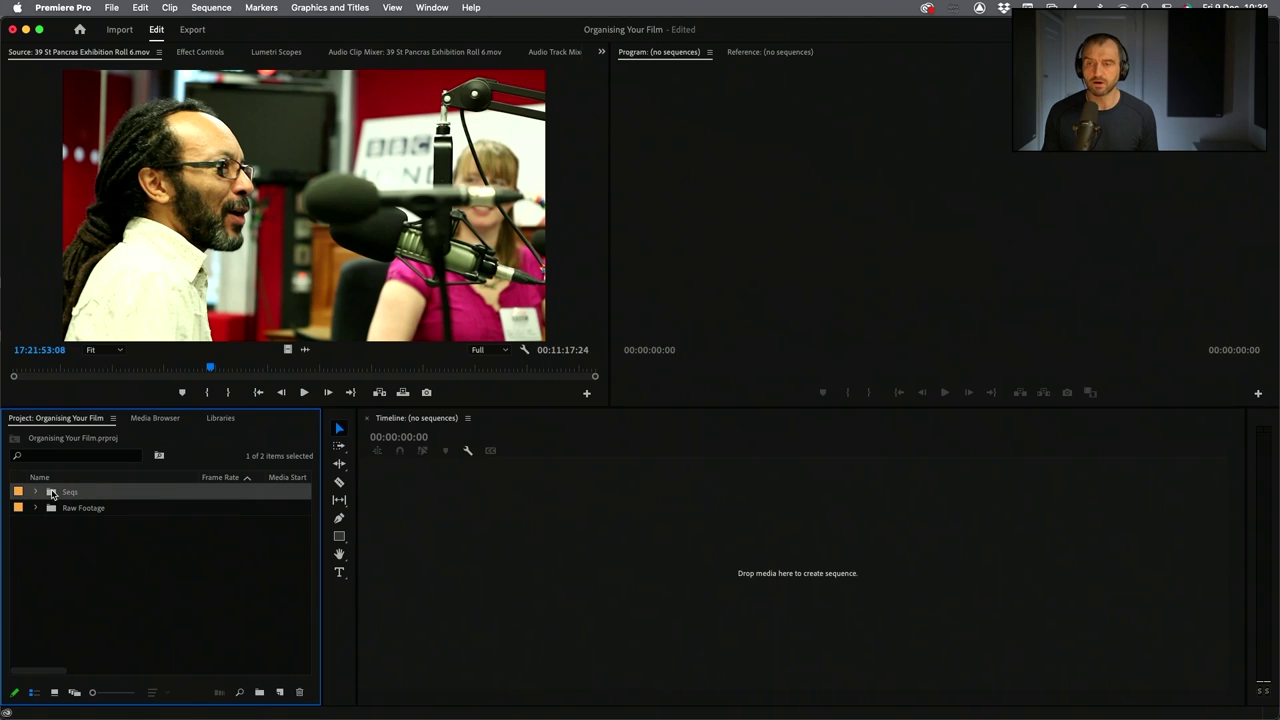
{"action": "right_click", "coordinate": [53, 495]}
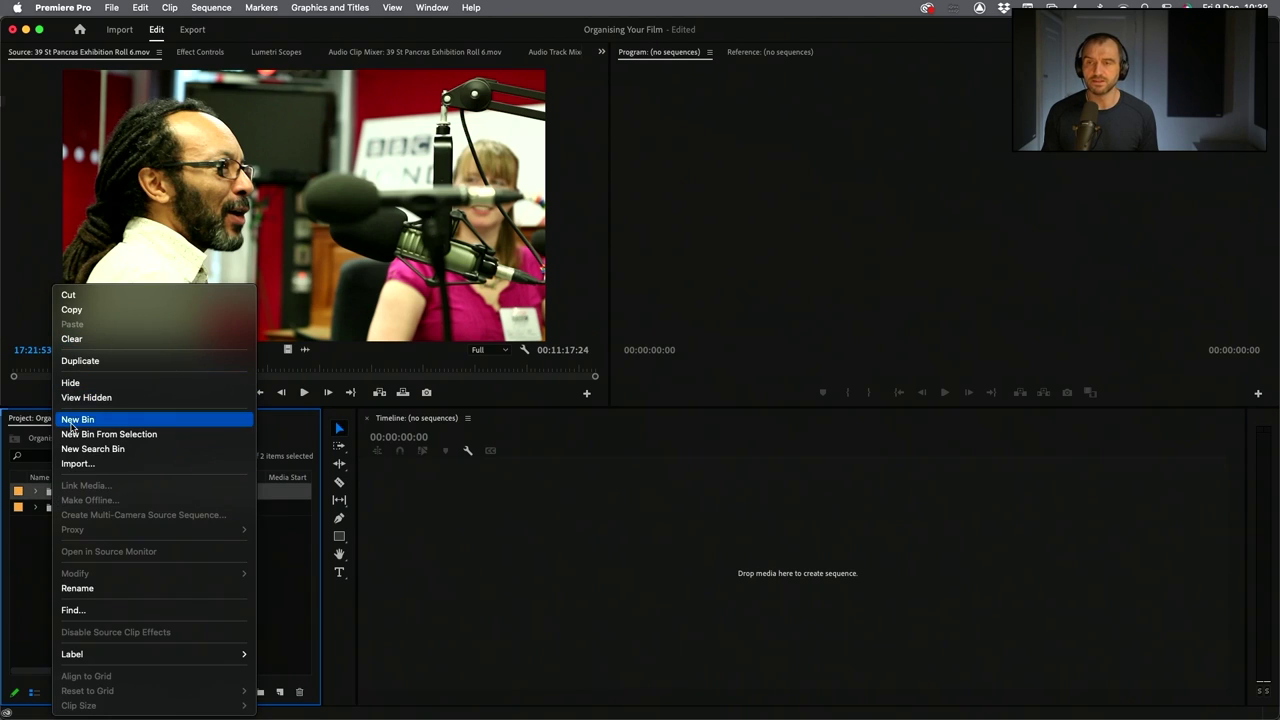
{"action": "key", "text": "Escape"}
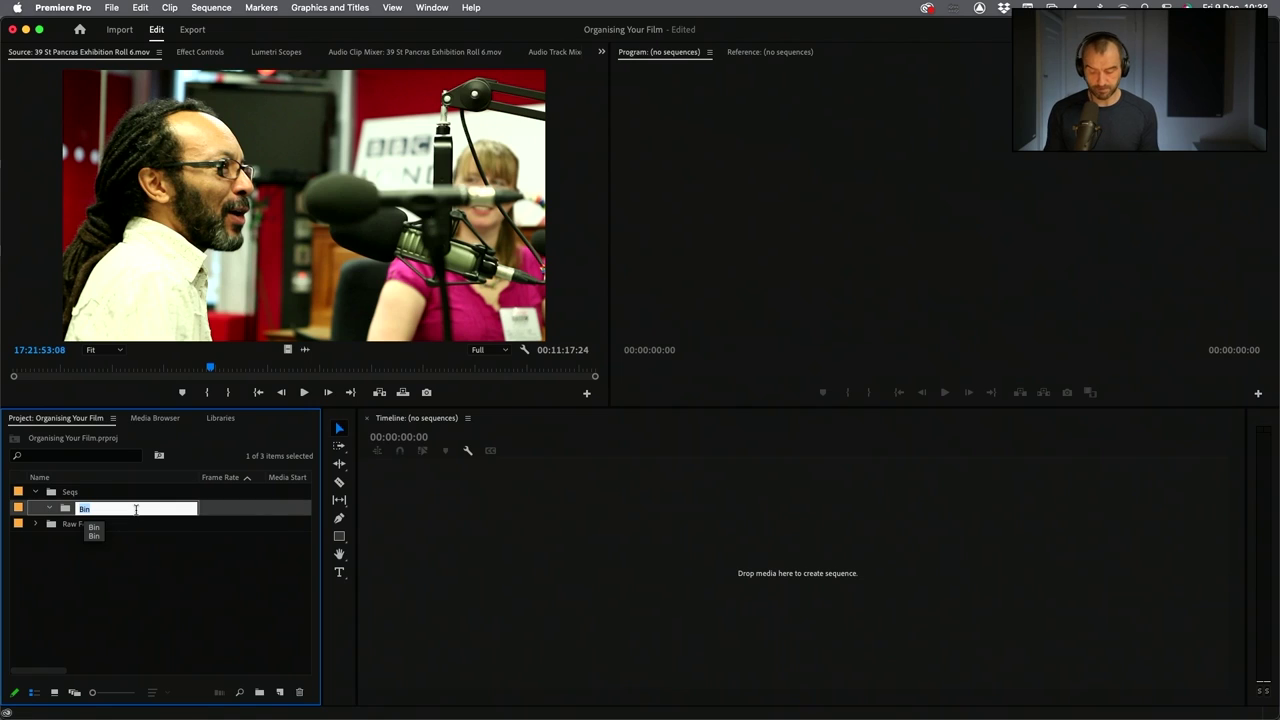
{"action": "type", "text": "Part 1"}
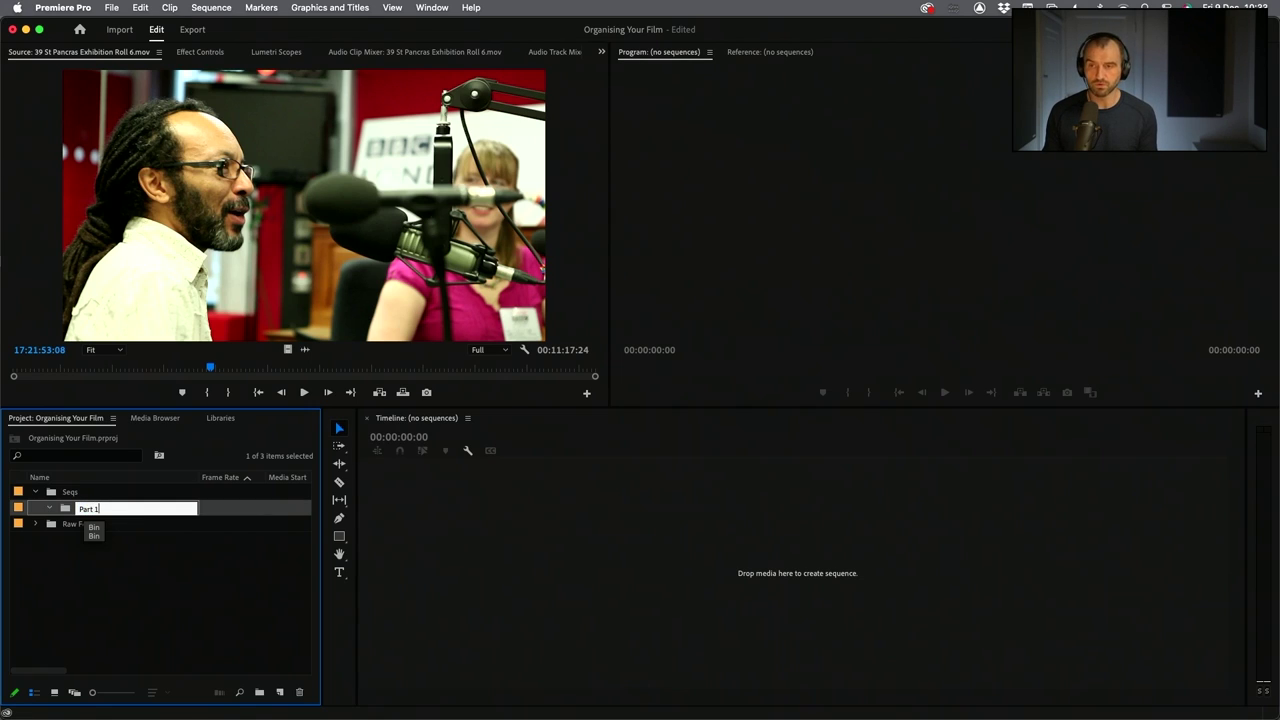
{"action": "left_click", "coordinate": [130, 575]}
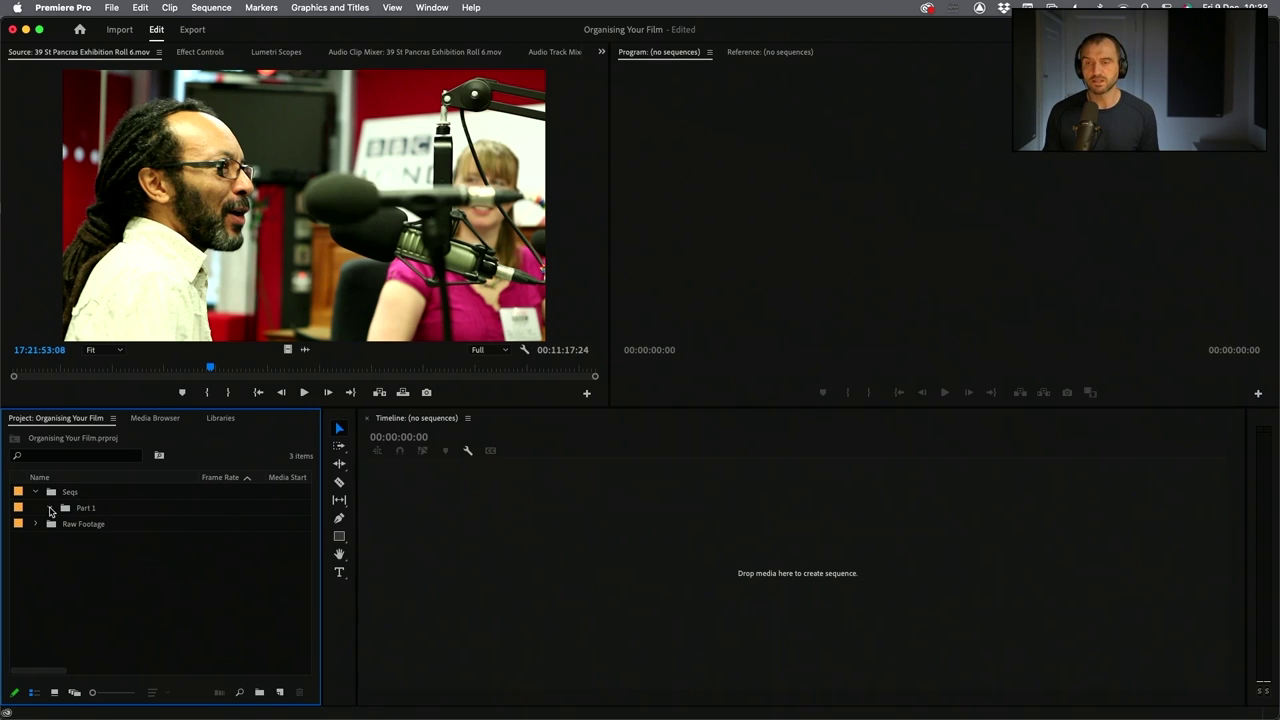
{"action": "left_click", "coordinate": [36, 493]}
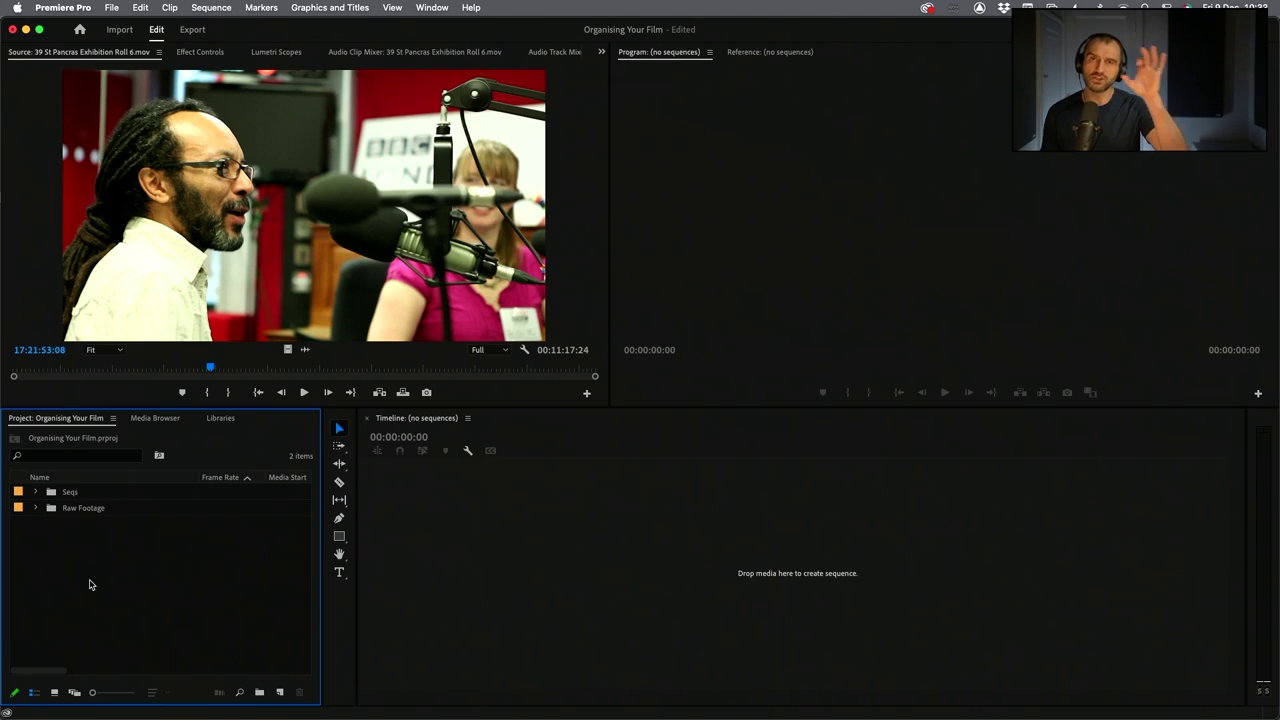
Create a new top-level bin named Music in the project and collapse it
{"action": "right_click", "coordinate": [56, 536]}
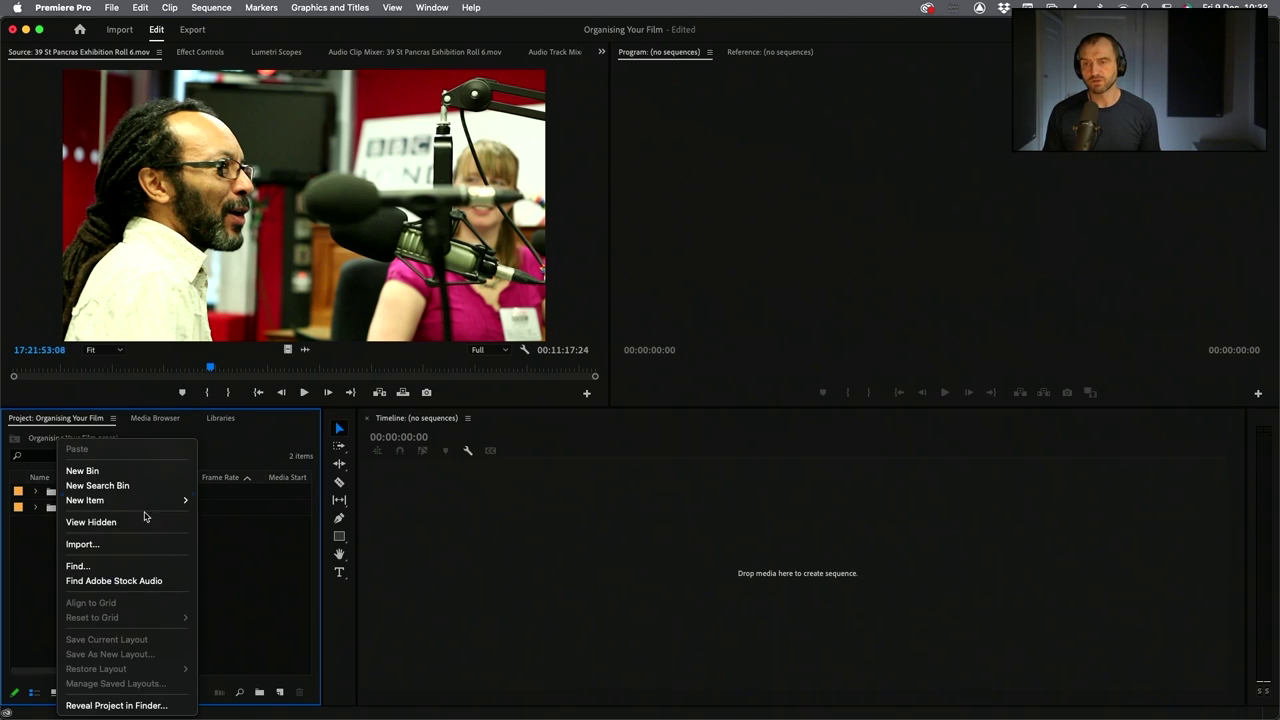
{"action": "left_click", "coordinate": [110, 469]}
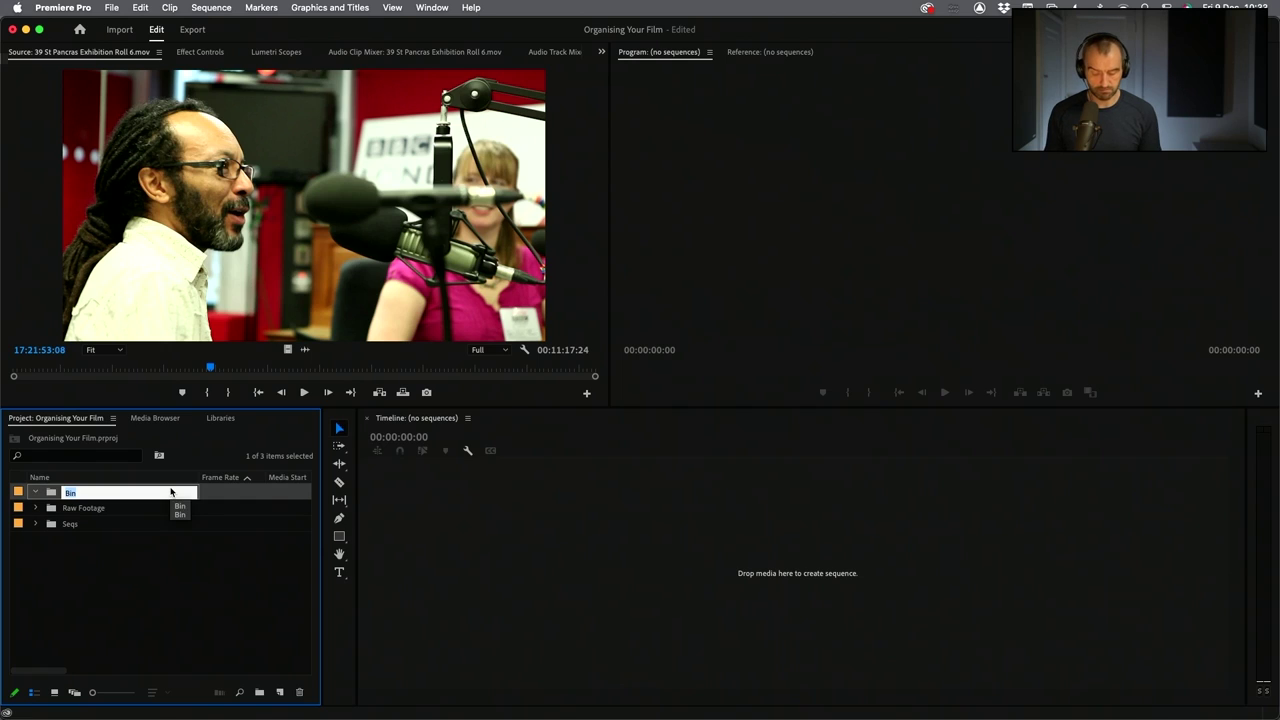
{"action": "type", "text": "Music"}
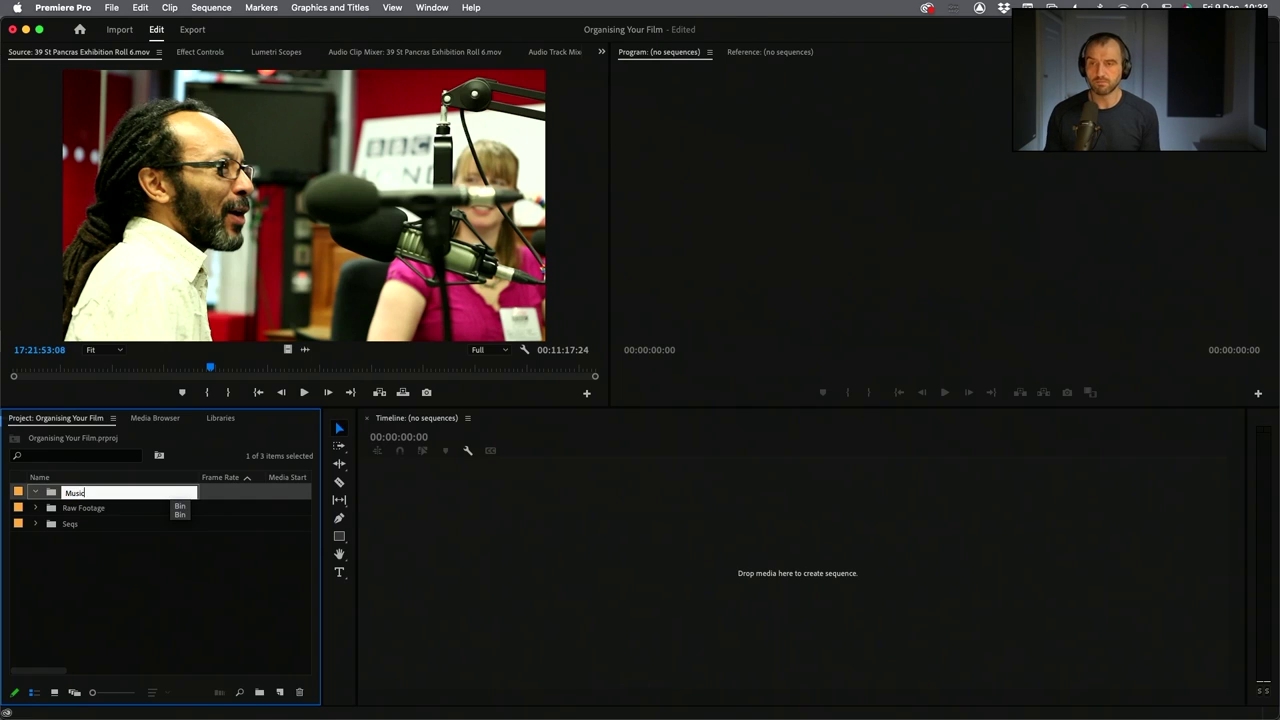
{"action": "left_click", "coordinate": [115, 585]}
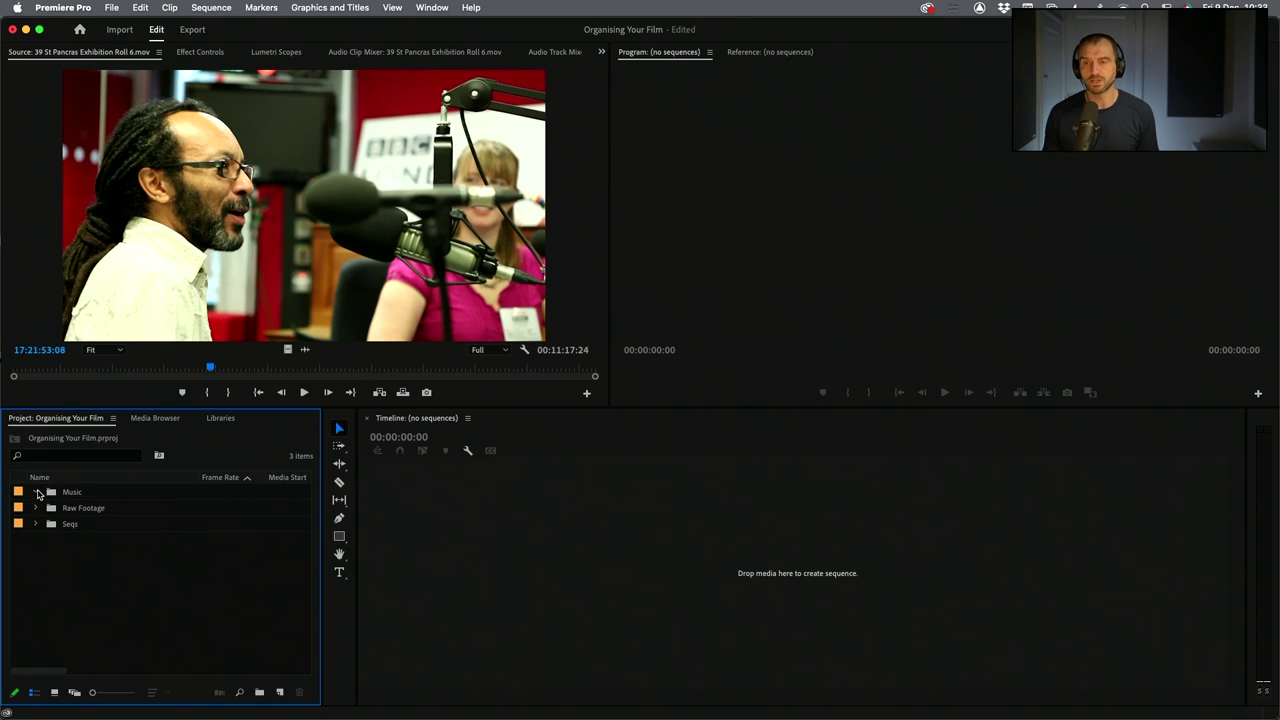
{"action": "left_click", "coordinate": [36, 492]}
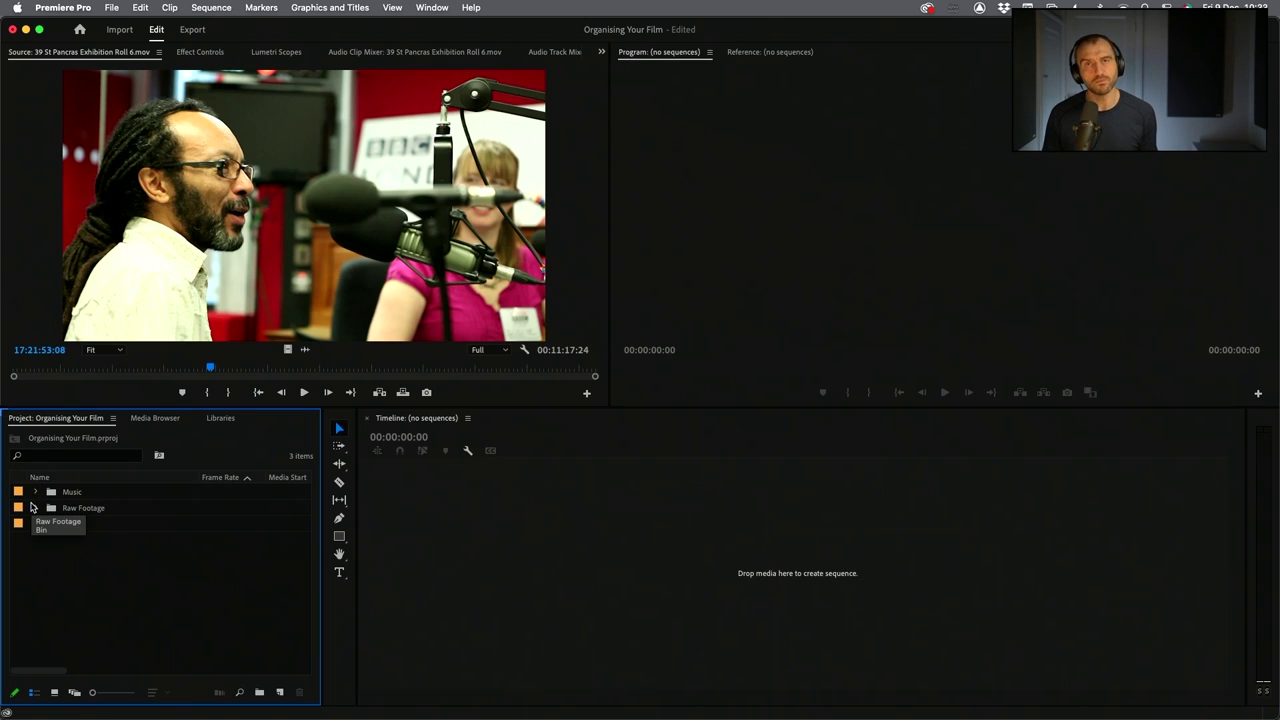
Create a new top-level bin named Scenes alongside the Music, Raw Footage and Seqs bins
{"action": "right_click", "coordinate": [57, 566]}
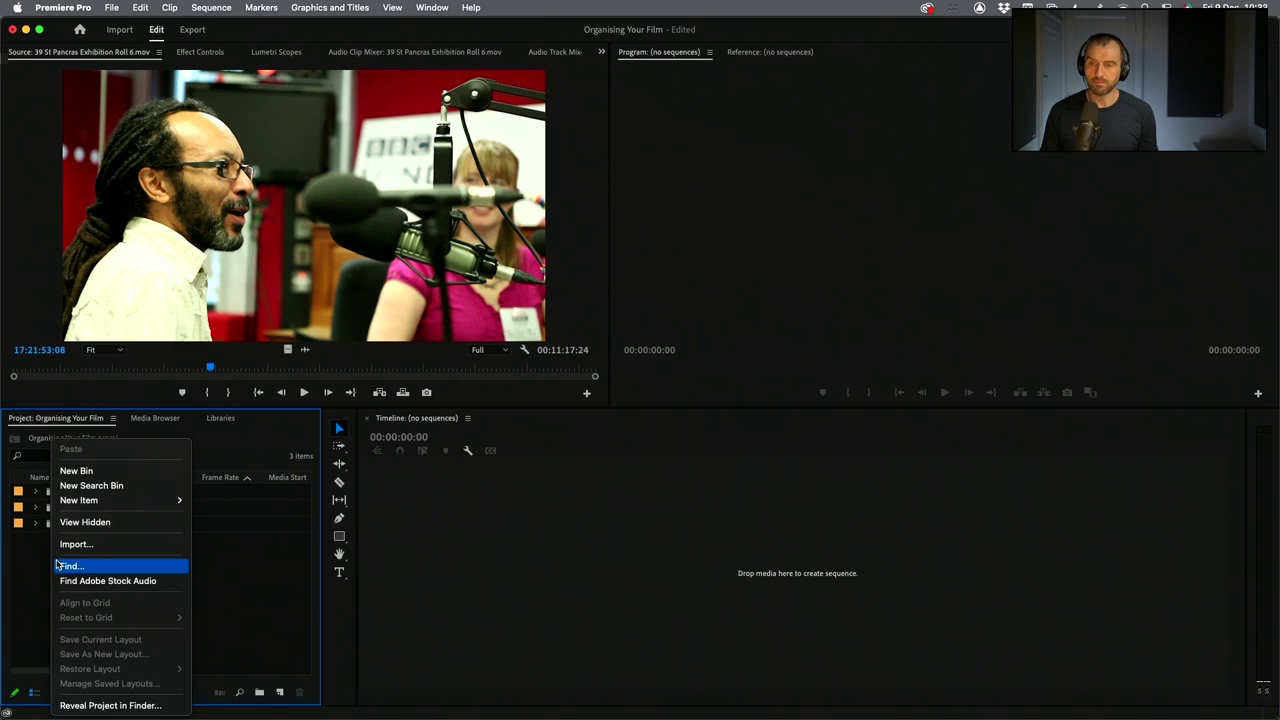
{"action": "left_click", "coordinate": [32, 559]}
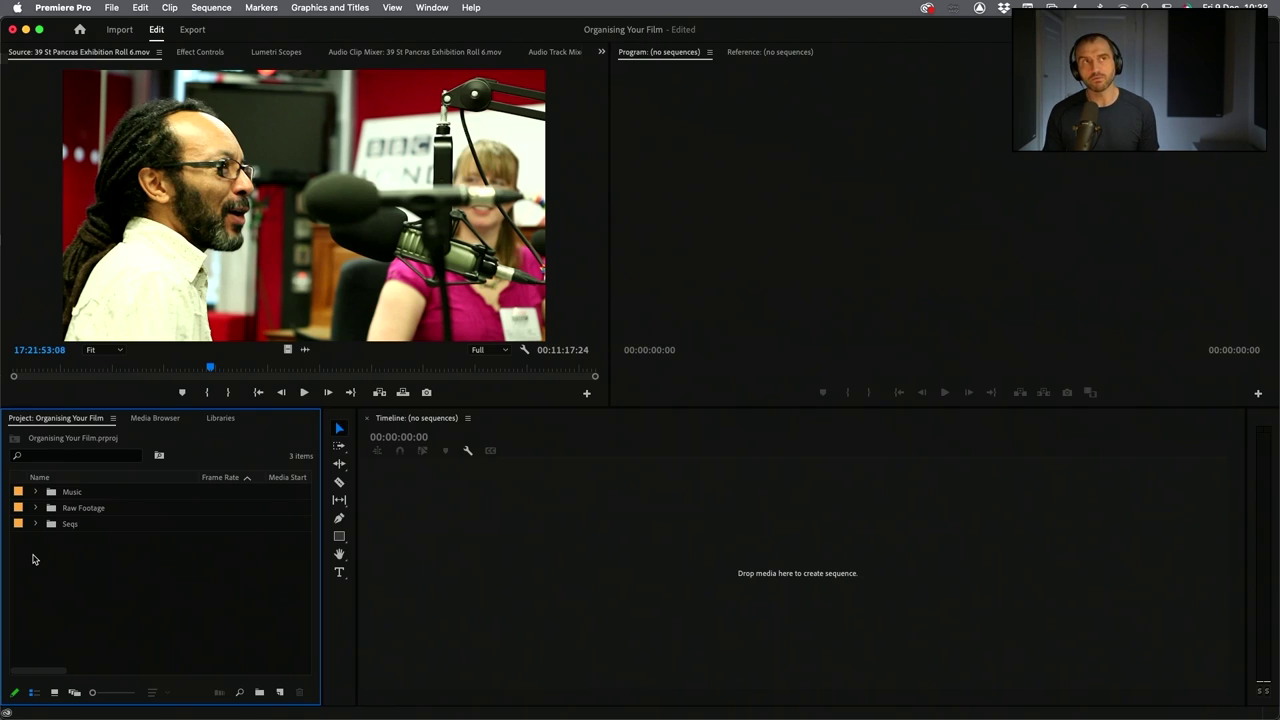
{"action": "right_click", "coordinate": [32, 559]}
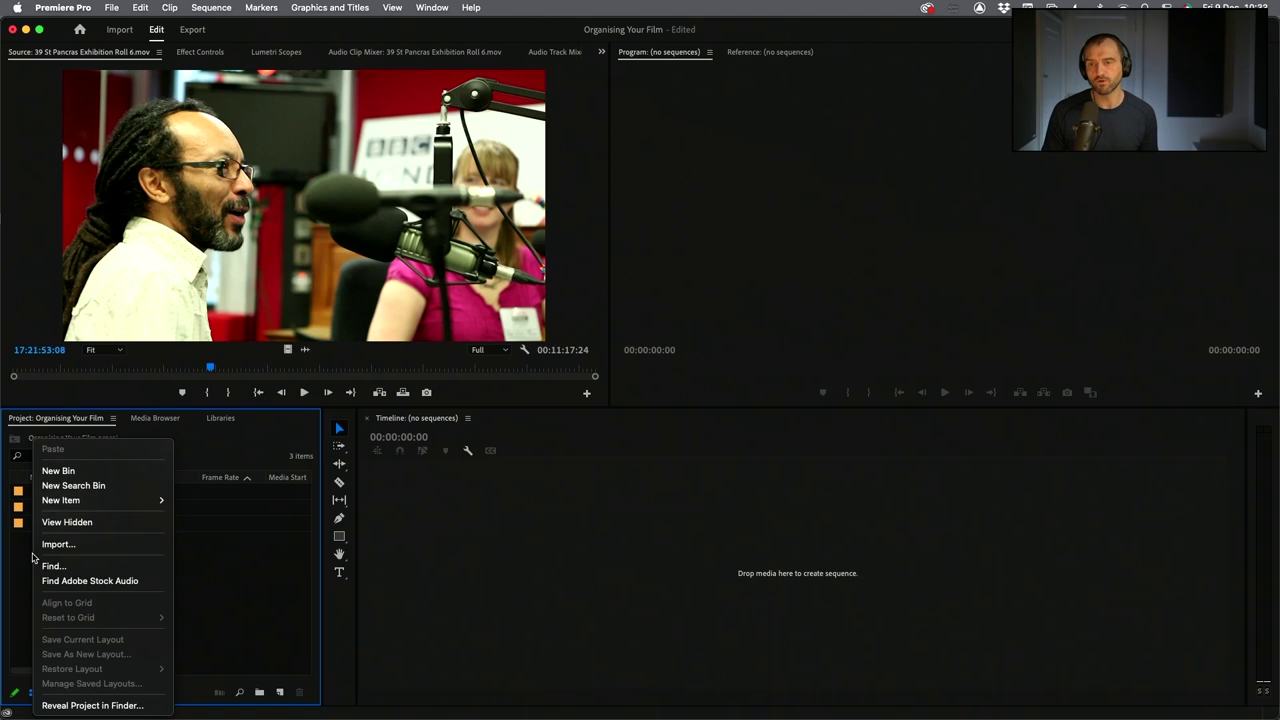
{"action": "left_click", "coordinate": [52, 469]}
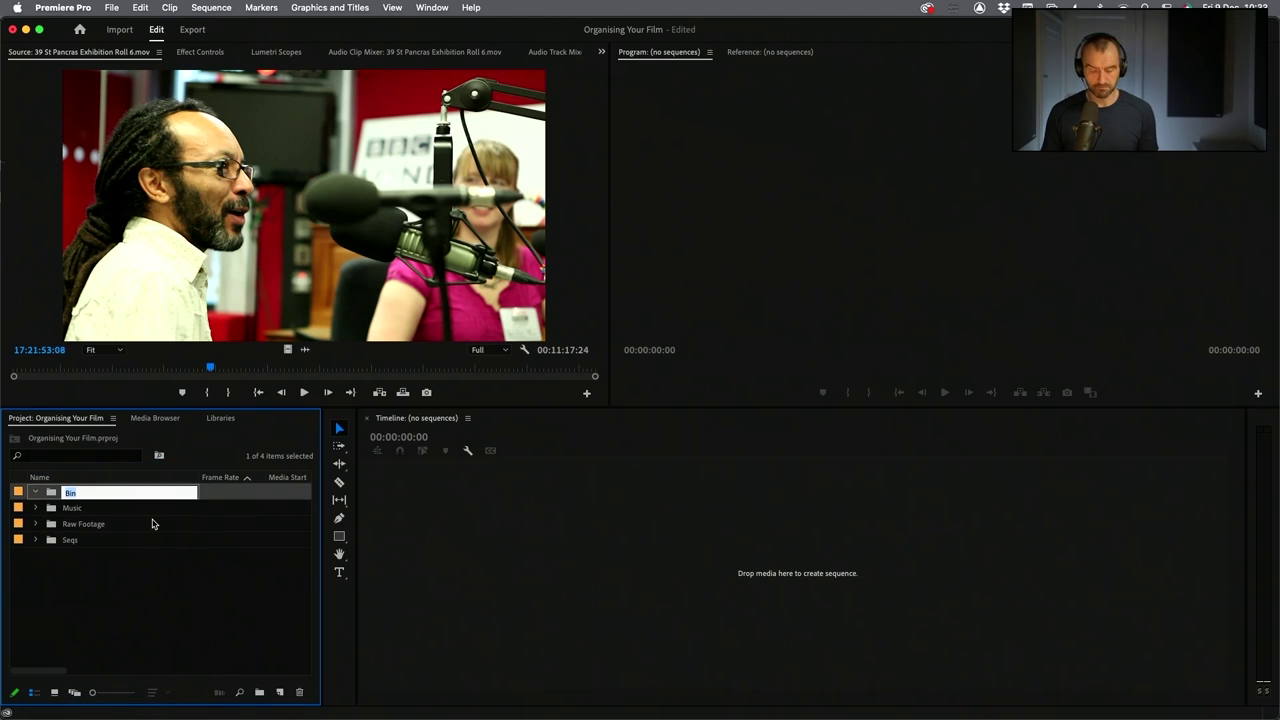
{"action": "type", "text": "S"}
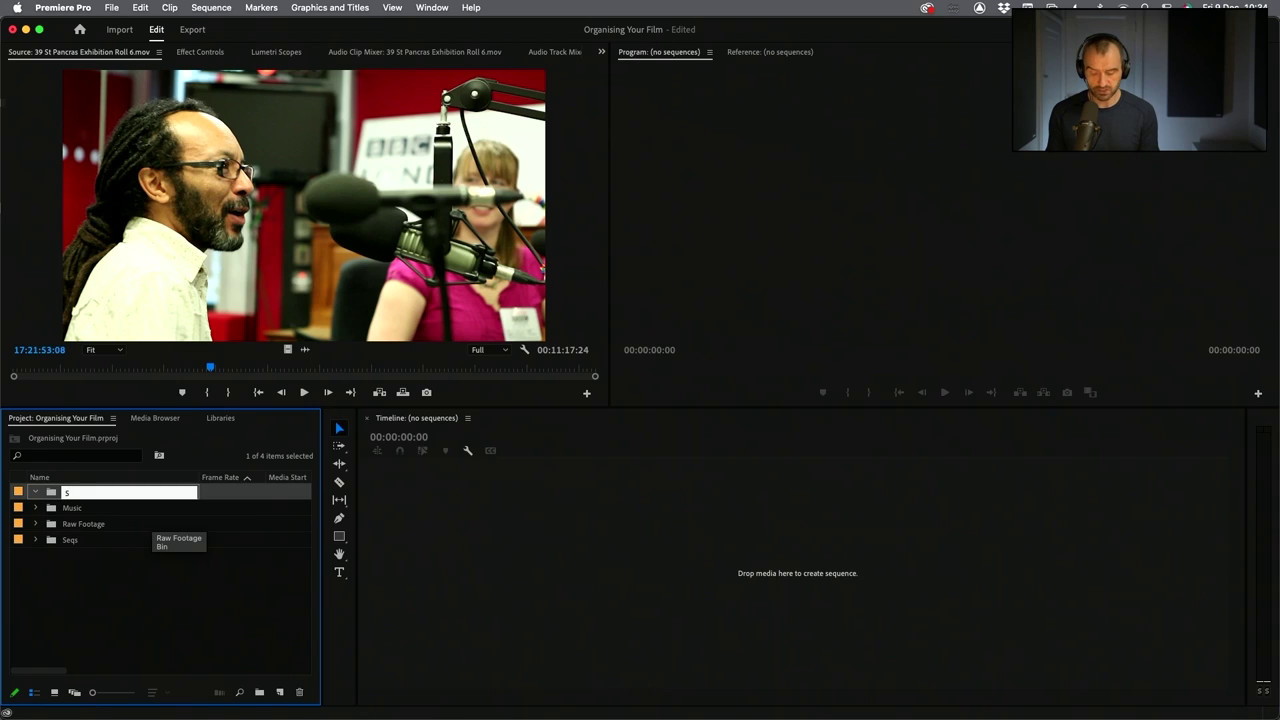
{"action": "type", "text": "ce"}
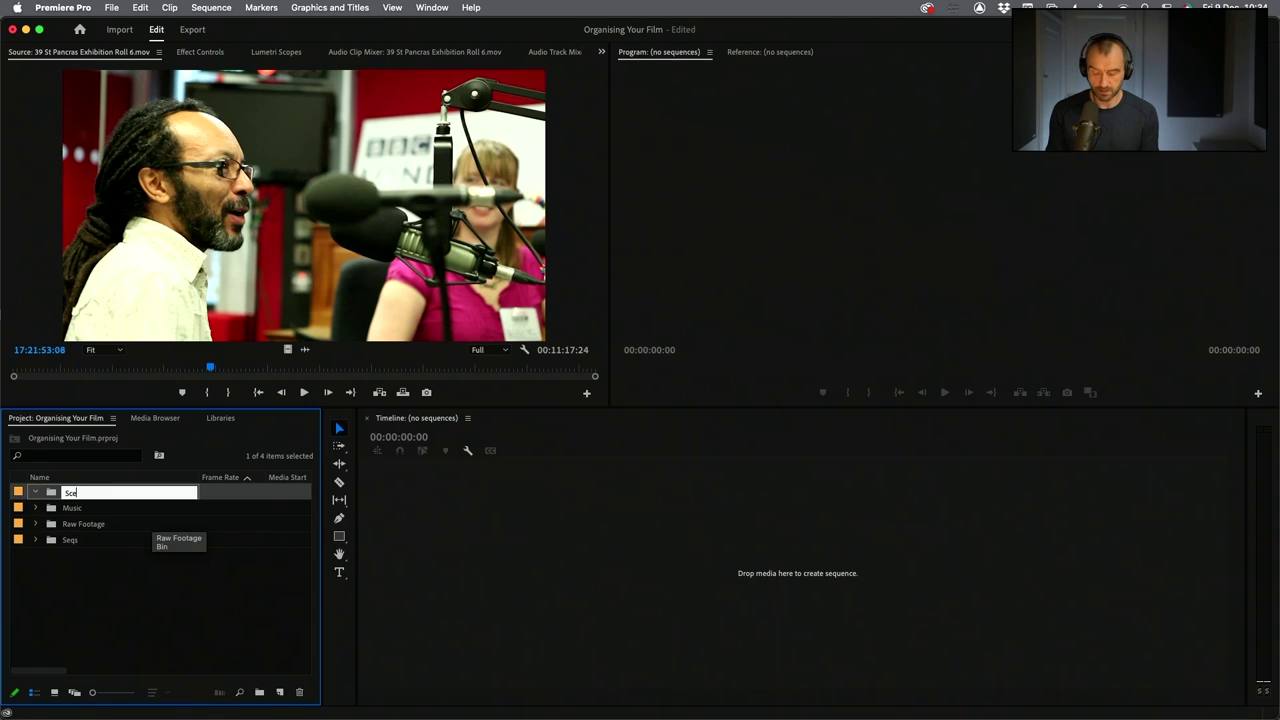
{"action": "type", "text": "nes"}
{"action": "key", "text": "Return"}
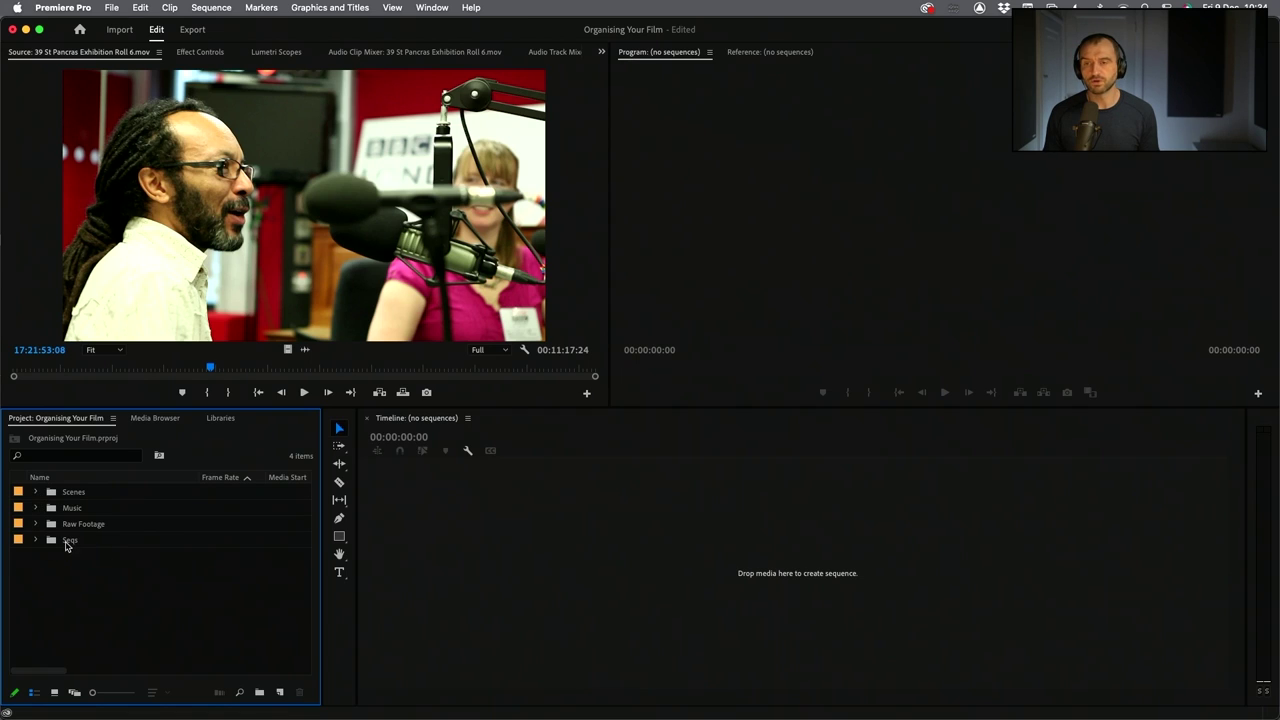
{"action": "left_click", "coordinate": [70, 542]}
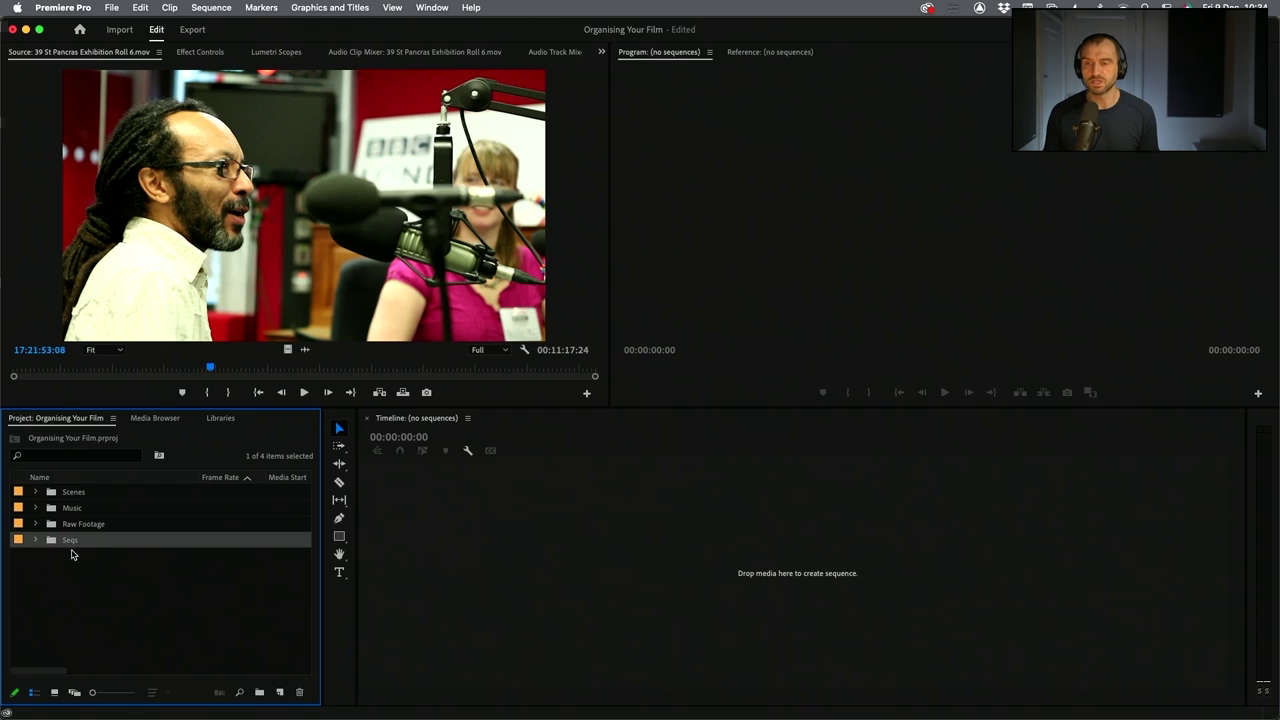
{"action": "left_click", "coordinate": [66, 566]}
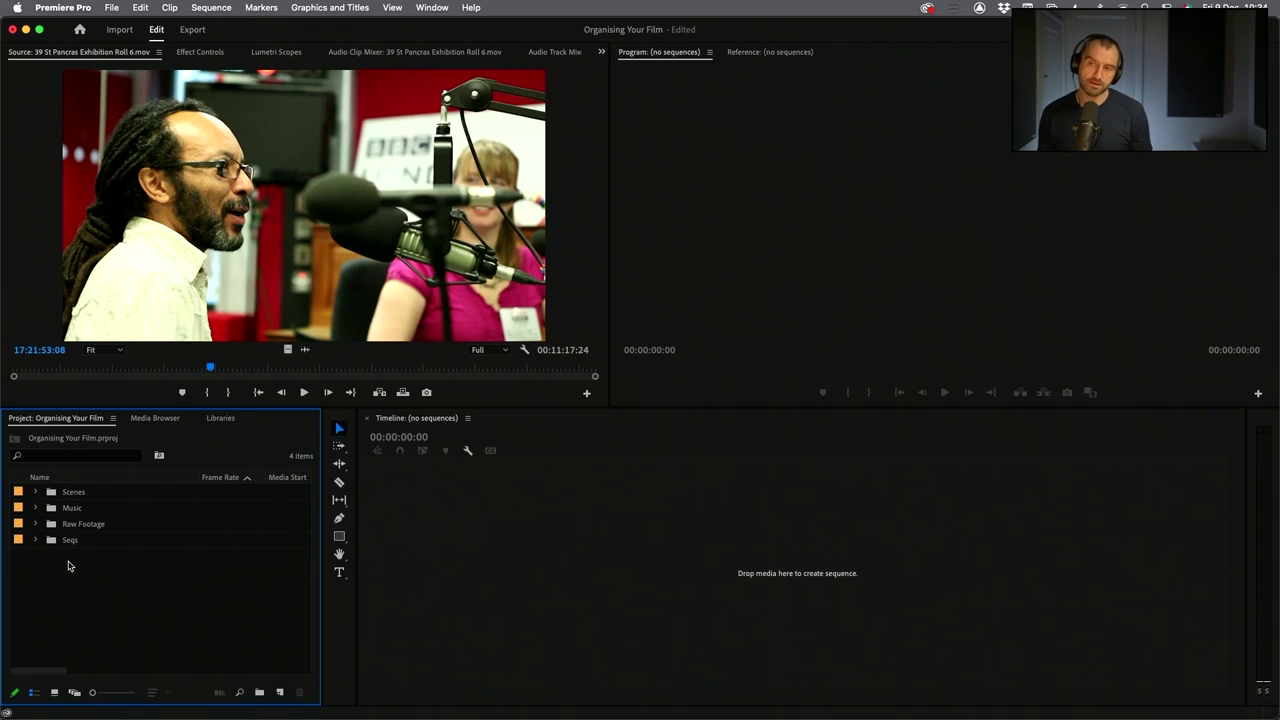
{"action": "right_click", "coordinate": [59, 563]}
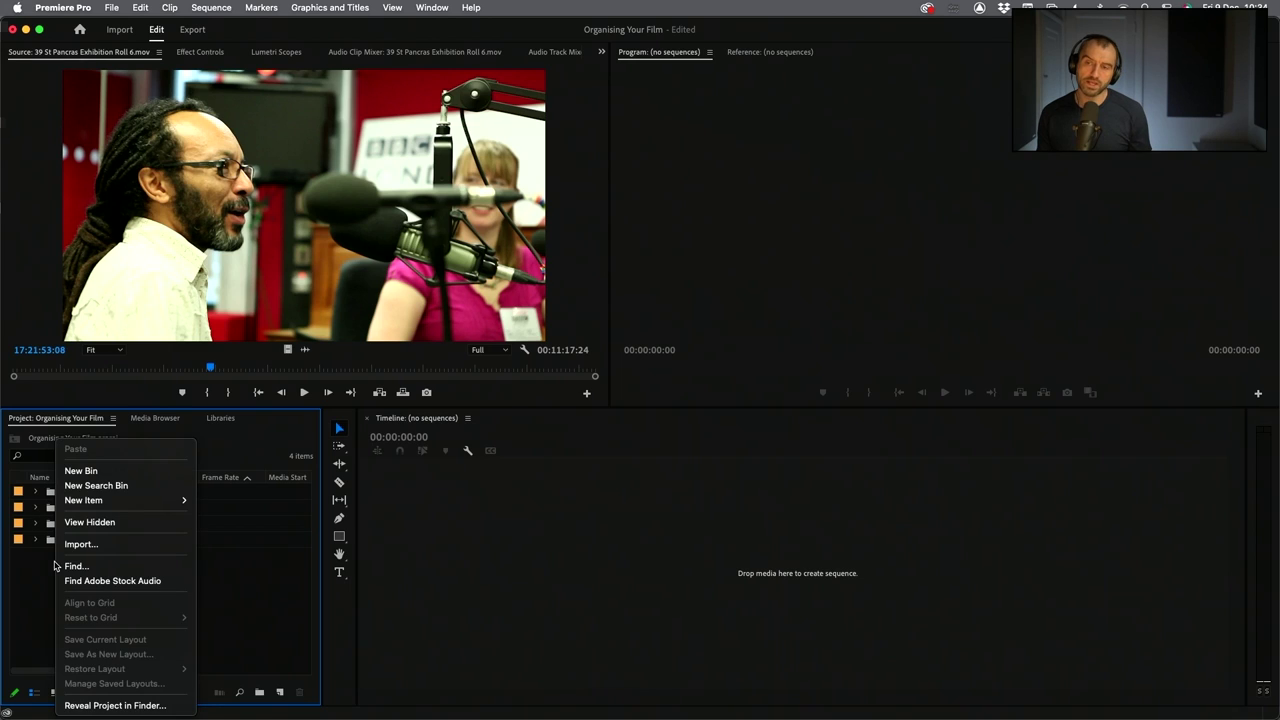
{"action": "left_click", "coordinate": [43, 567]}
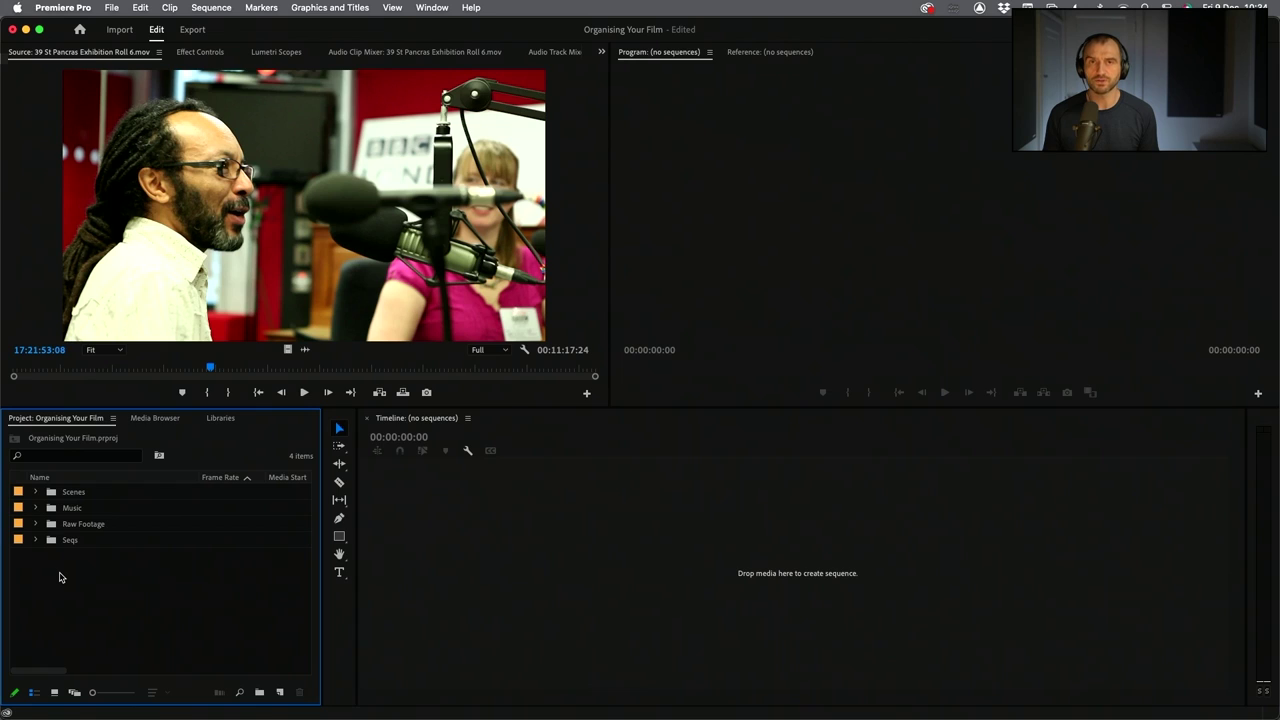
Create a new top-level bin named Part 1 in the project
{"action": "right_click", "coordinate": [56, 567]}
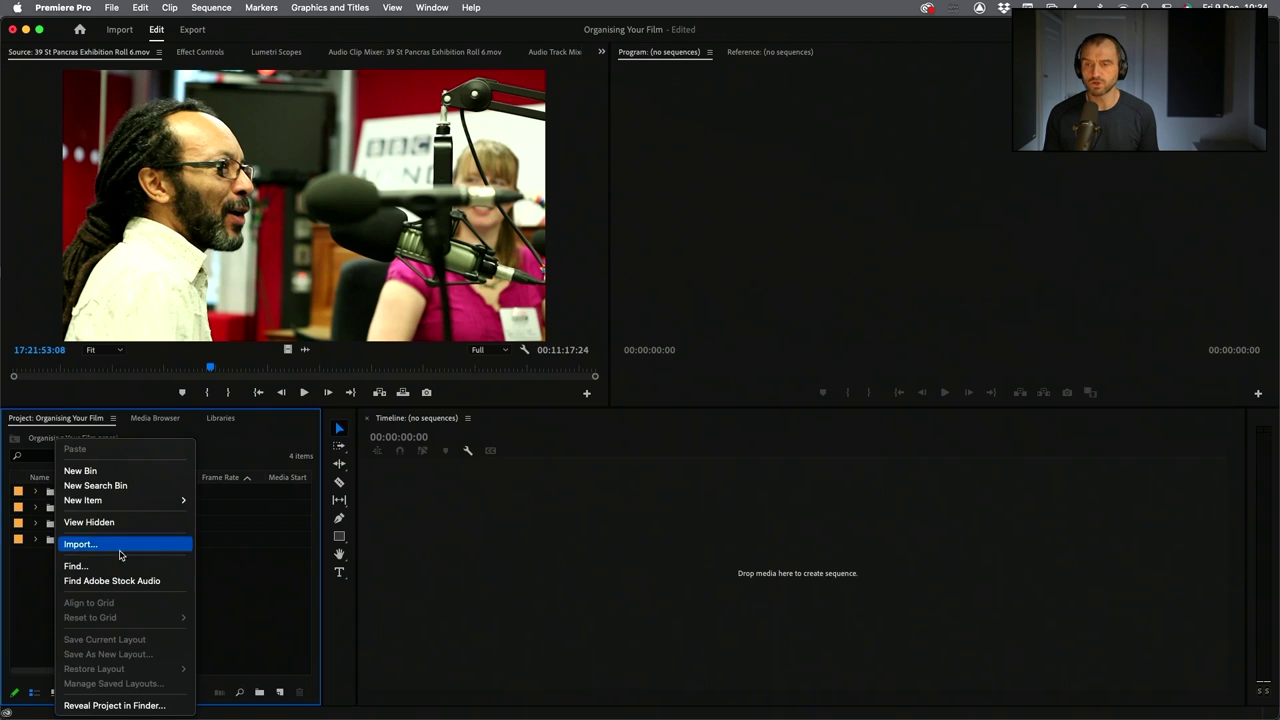
{"action": "left_click", "coordinate": [103, 472]}
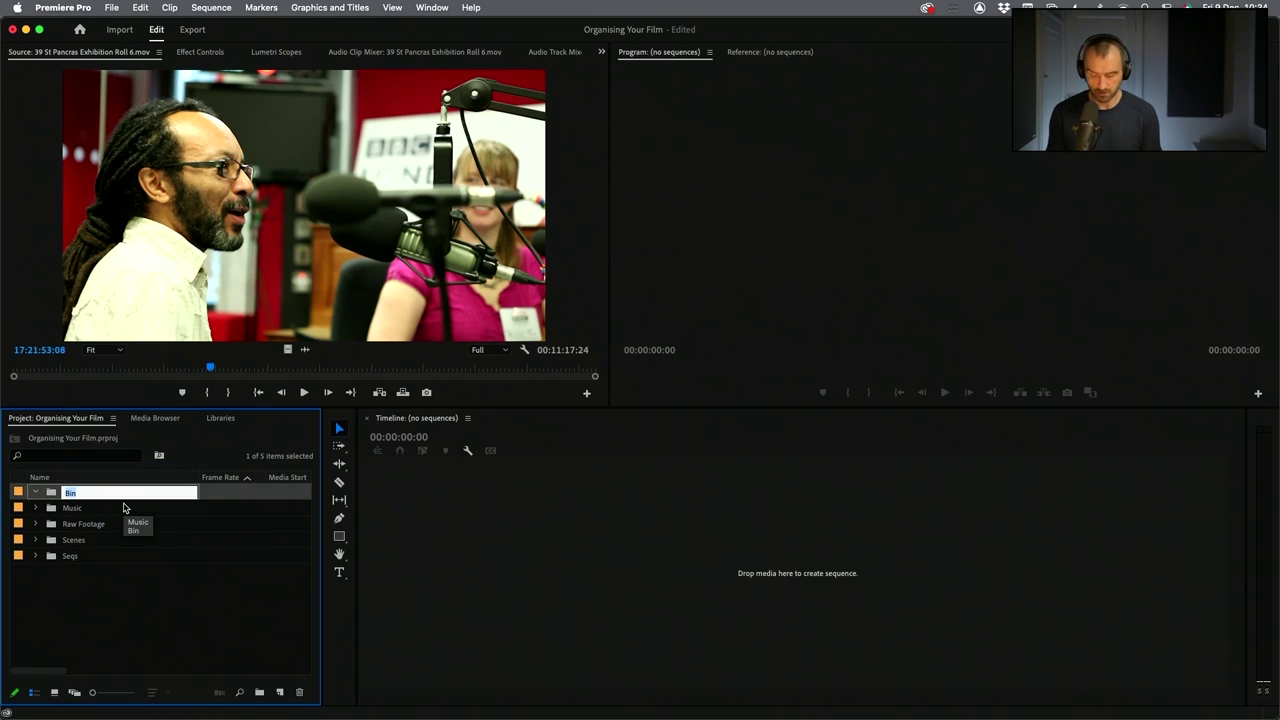
{"action": "type", "text": "Part"}
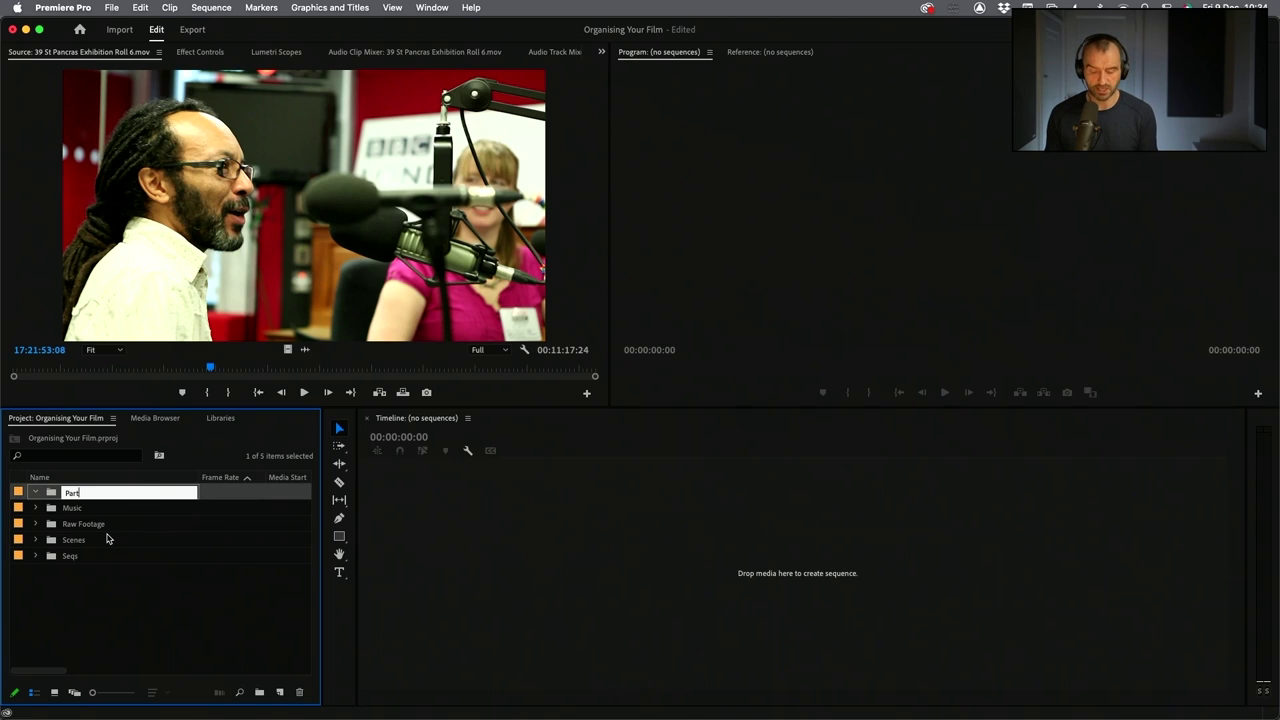
{"action": "type", "text": " 1"}
{"action": "key", "text": "Return"}
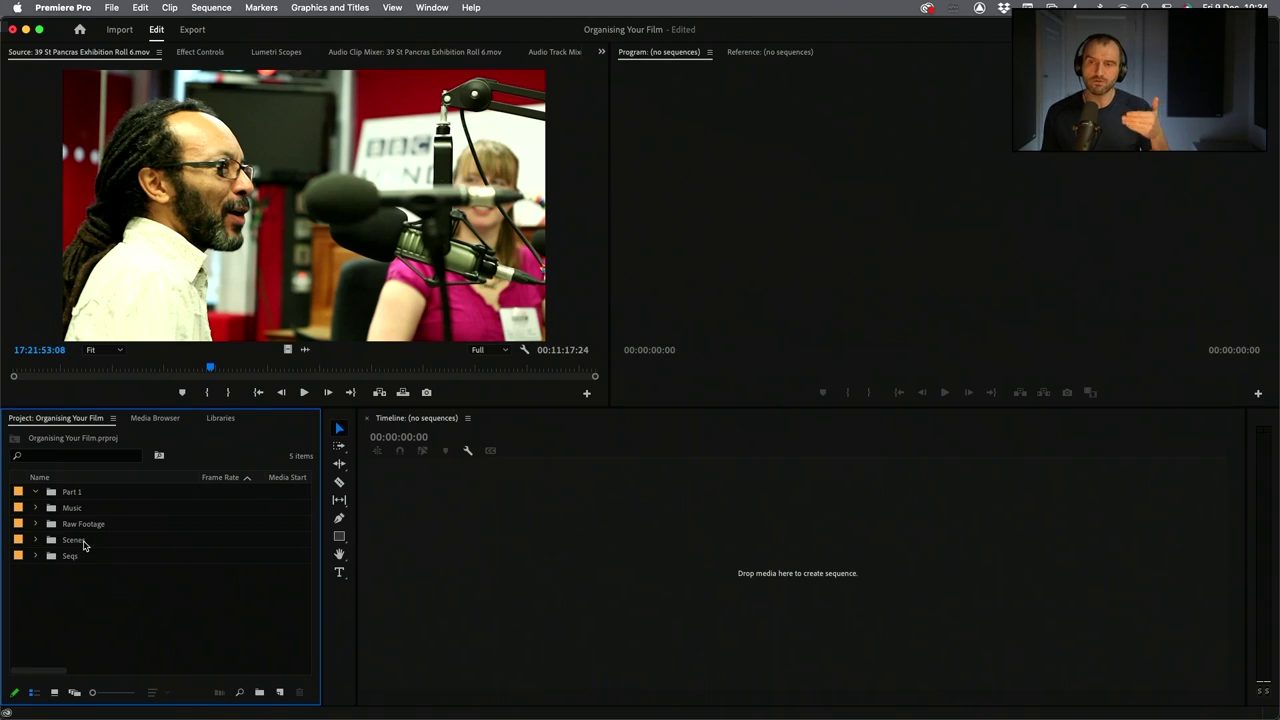
{"action": "left_click", "coordinate": [51, 494]}
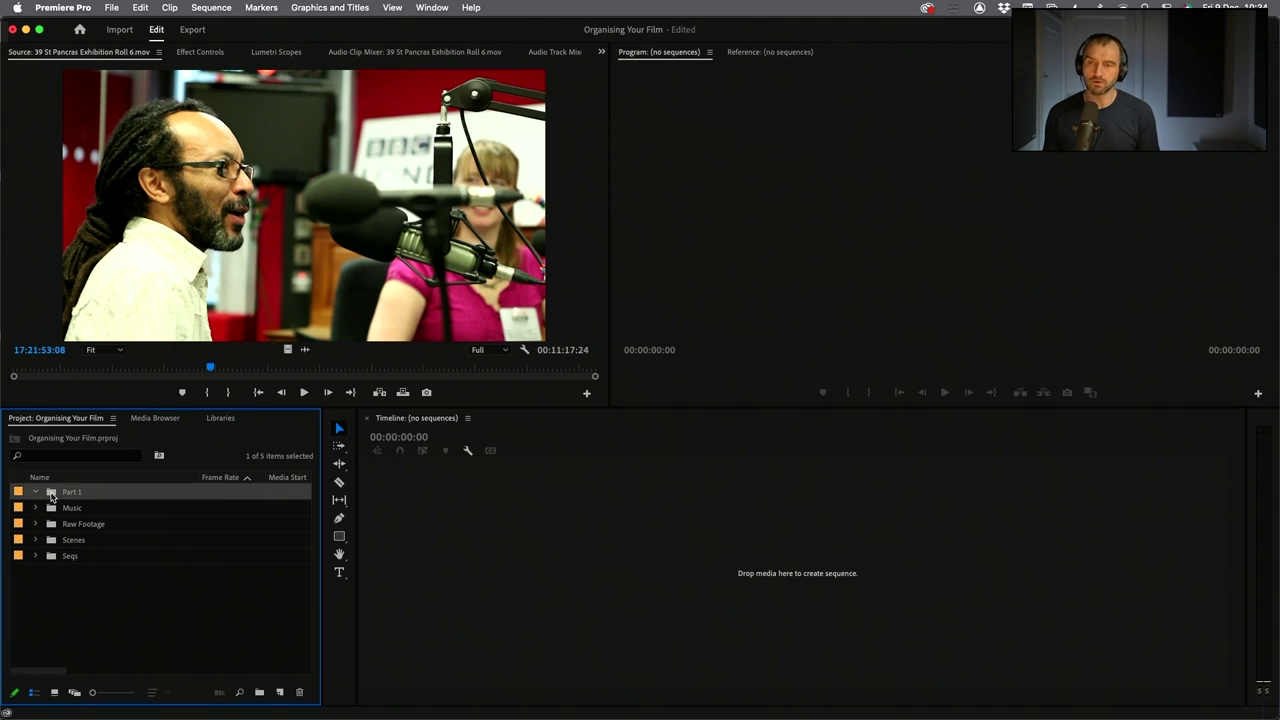
{"action": "left_click", "coordinate": [56, 593]}
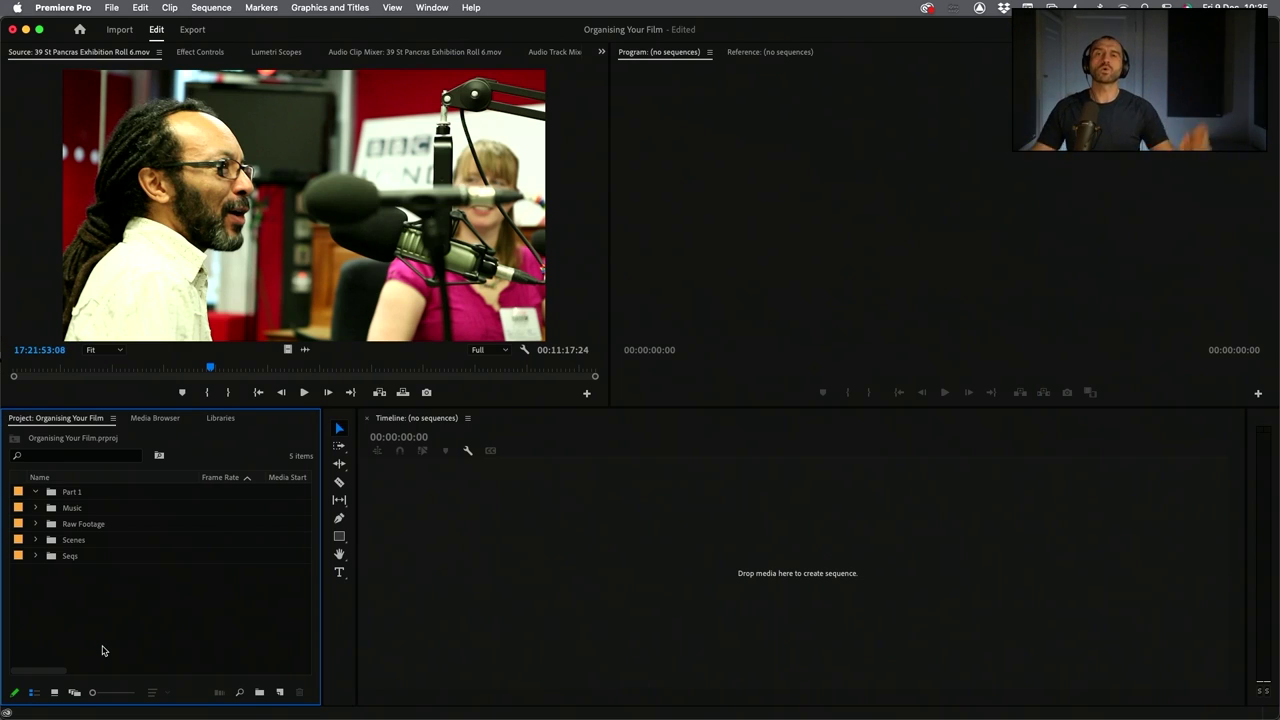
Create a new top-level bin named Rough Cuts in the project and collapse it
{"action": "right_click", "coordinate": [40, 582]}
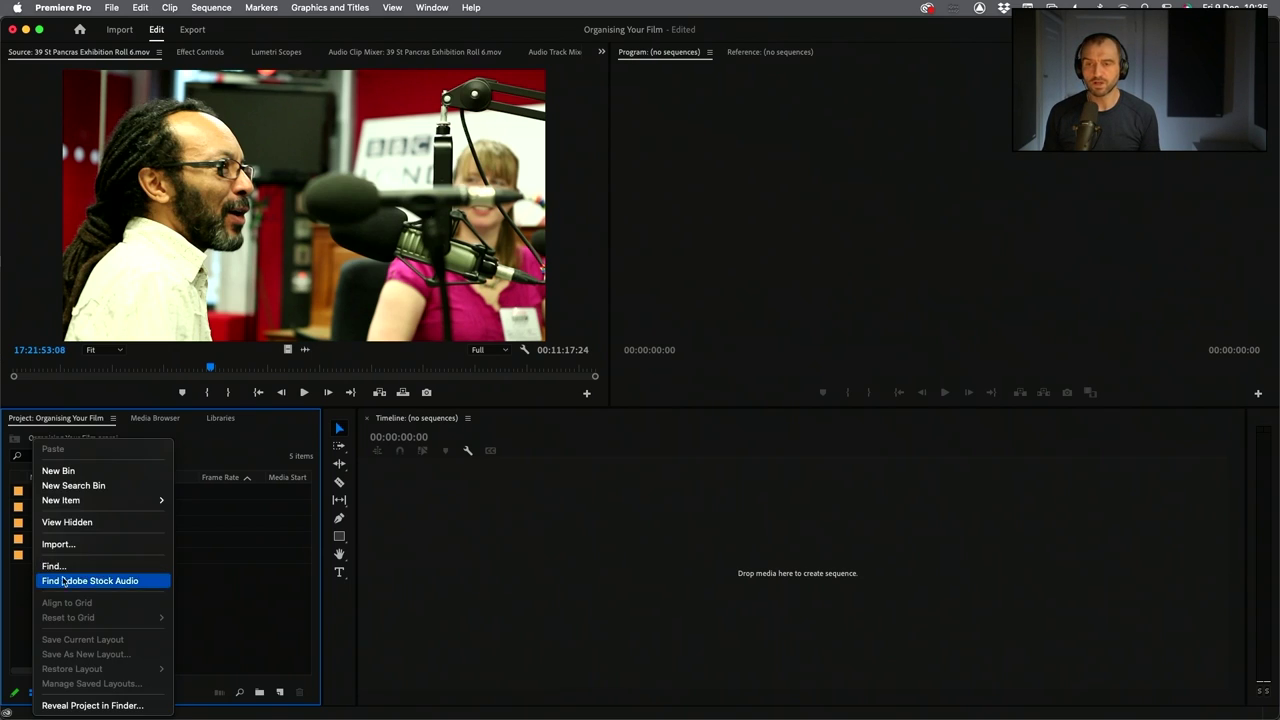
{"action": "left_click", "coordinate": [103, 470]}
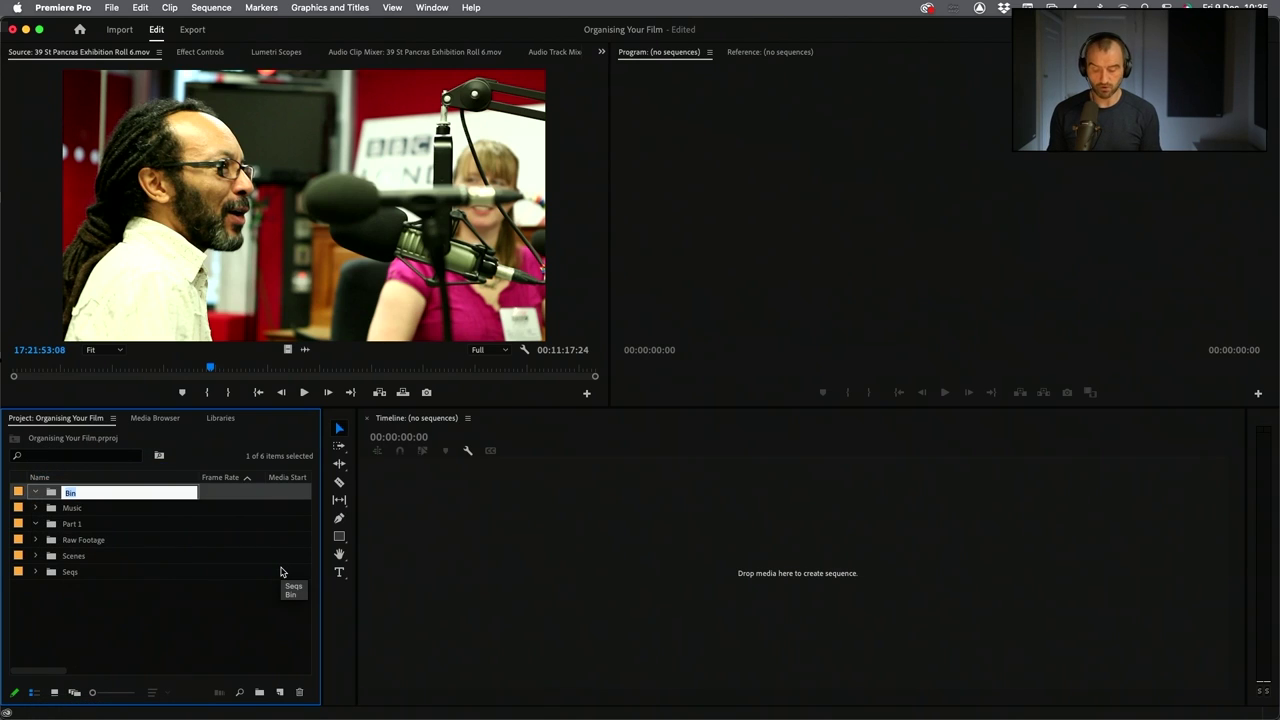
{"action": "type", "text": "Rough Cuts"}
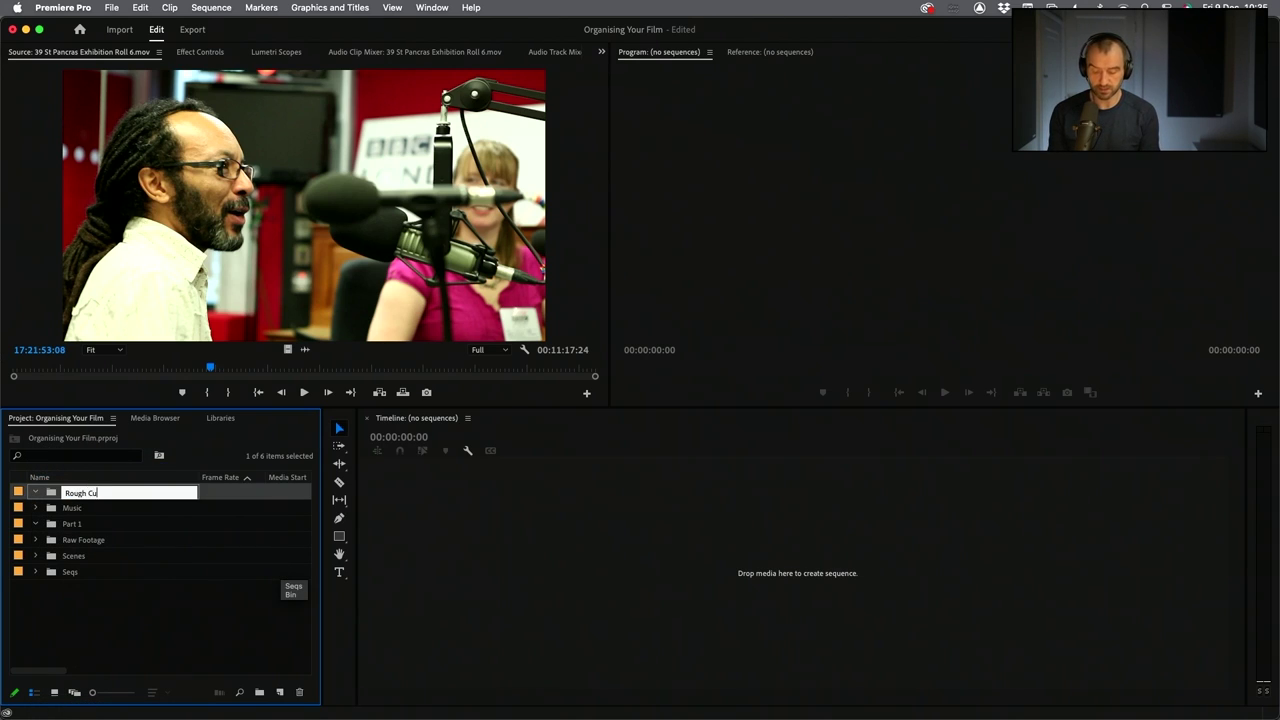
{"action": "left_click", "coordinate": [106, 612]}
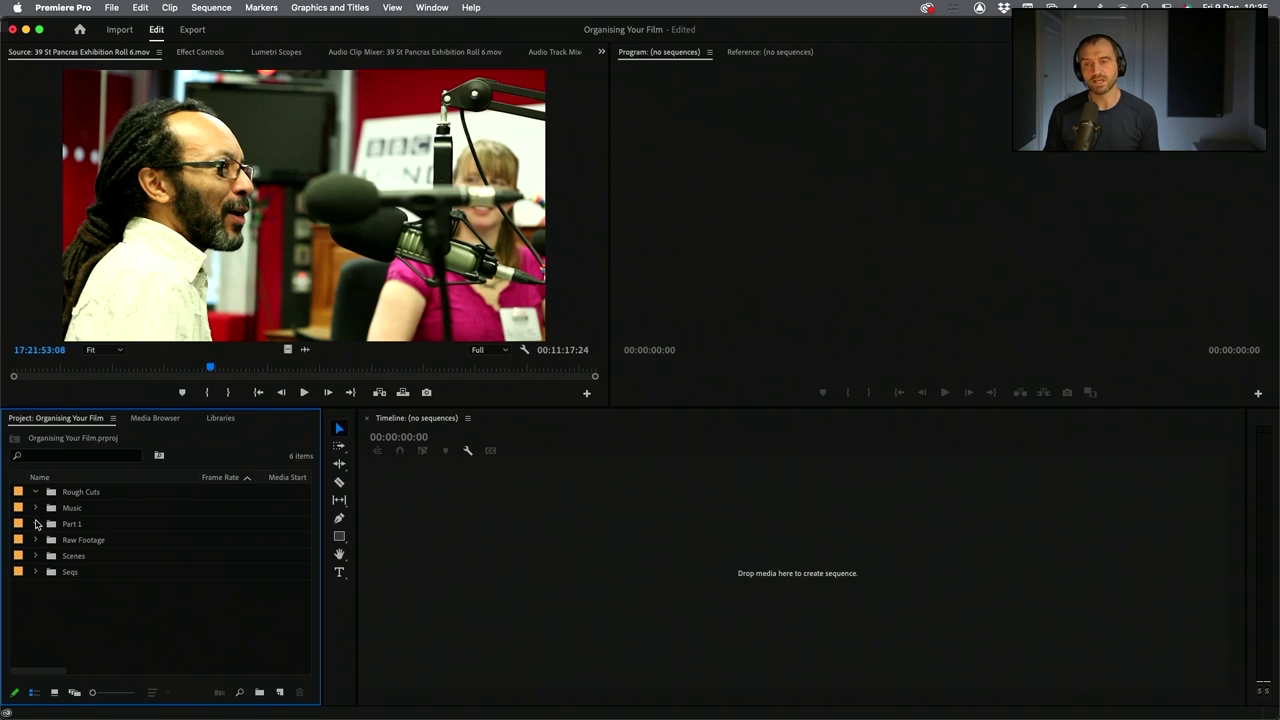
{"action": "left_click", "coordinate": [37, 492]}
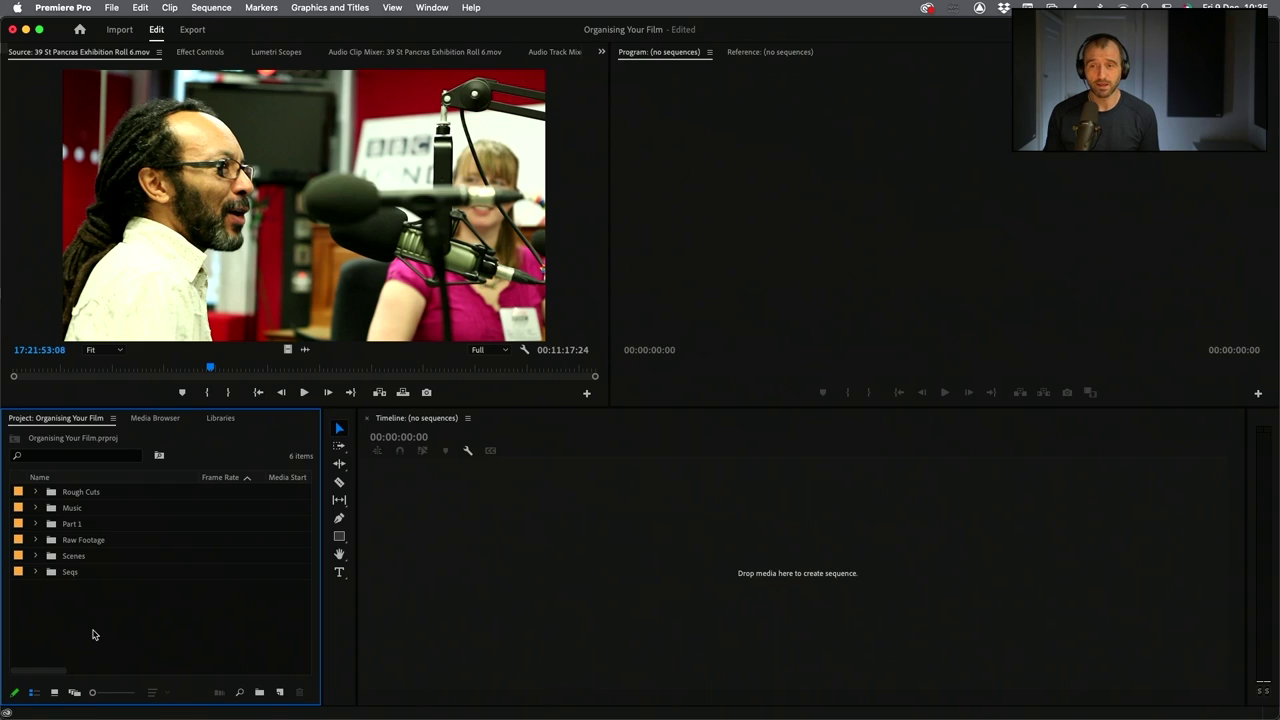
Create a new top-level bin named Junk in the project and collapse it
{"action": "right_click", "coordinate": [52, 606]}
{"action": "left_click", "coordinate": [100, 471]}
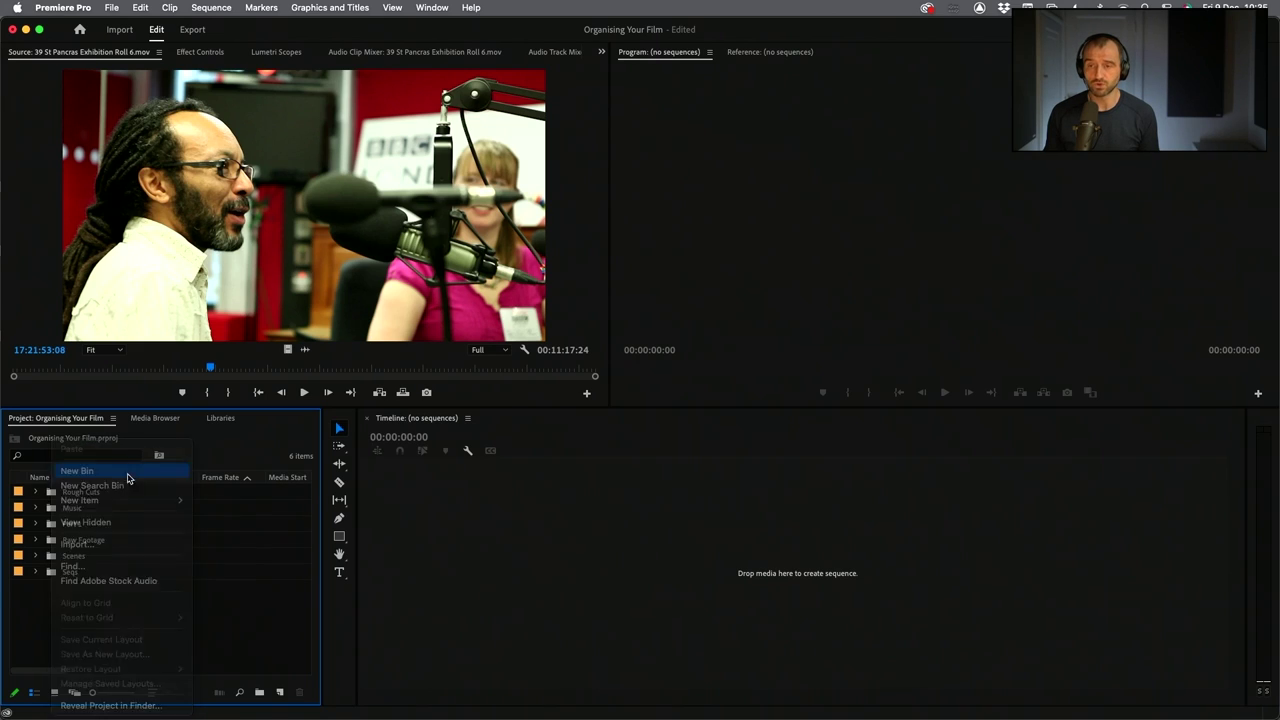
{"action": "type", "text": "jun"}
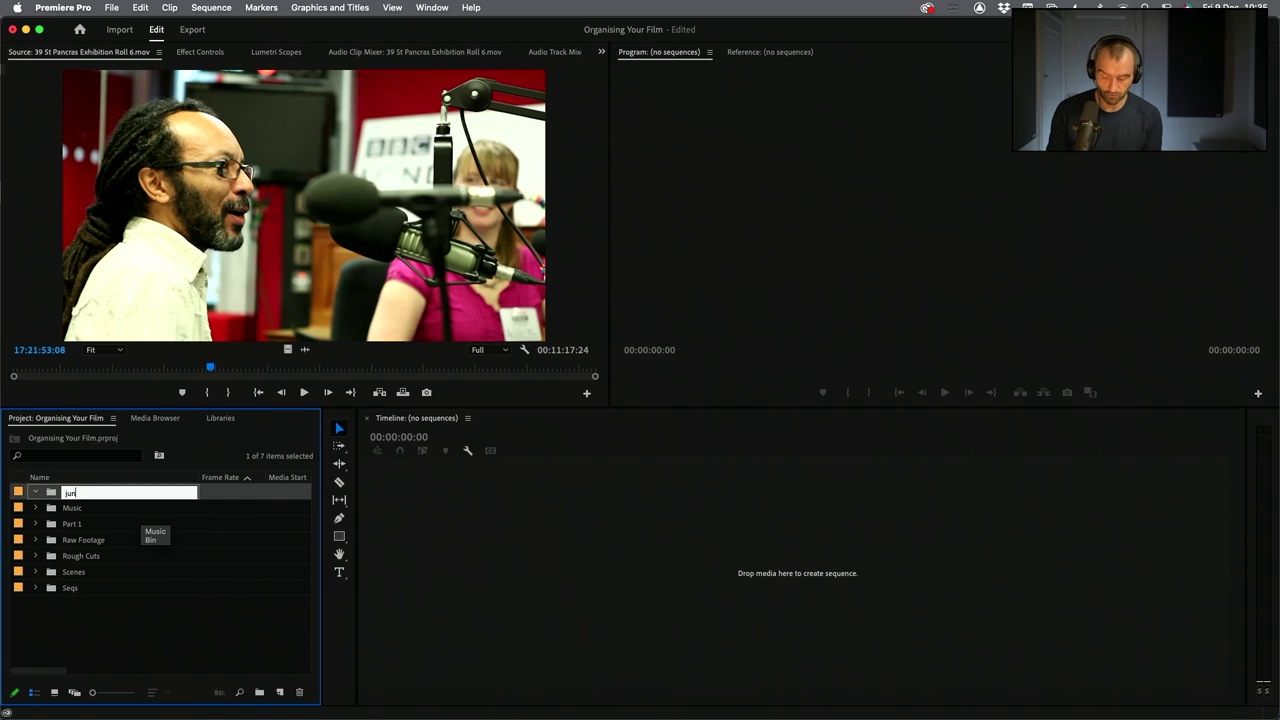
{"action": "key", "text": "BackSpace"}
{"action": "key", "text": "BackSpace"}
{"action": "key", "text": "BackSpace"}
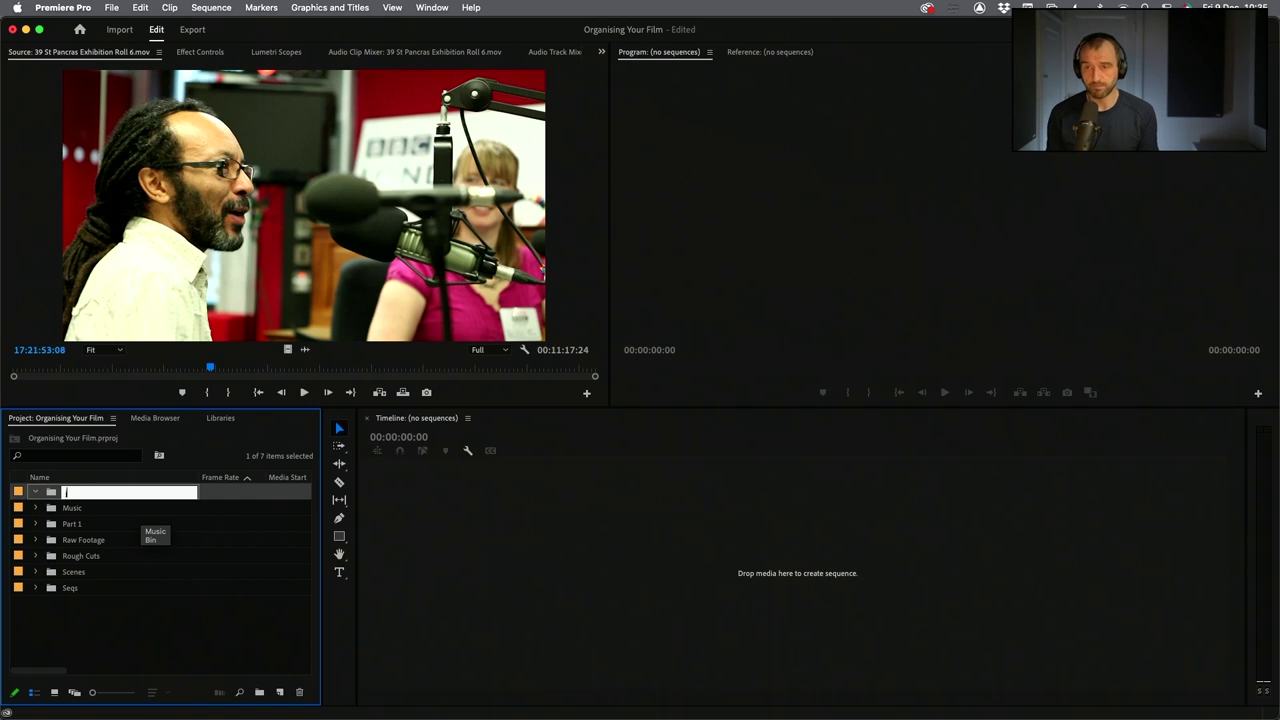
{"action": "type", "text": "Junk"}
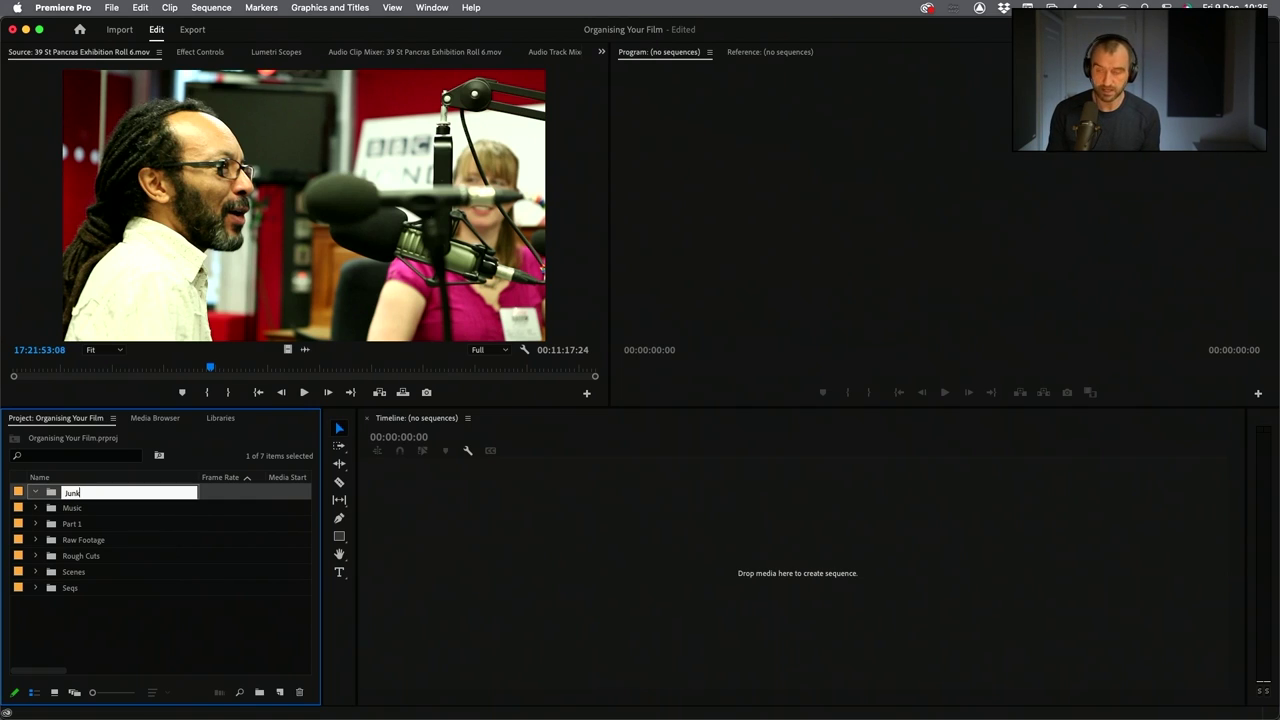
{"action": "left_click", "coordinate": [134, 668]}
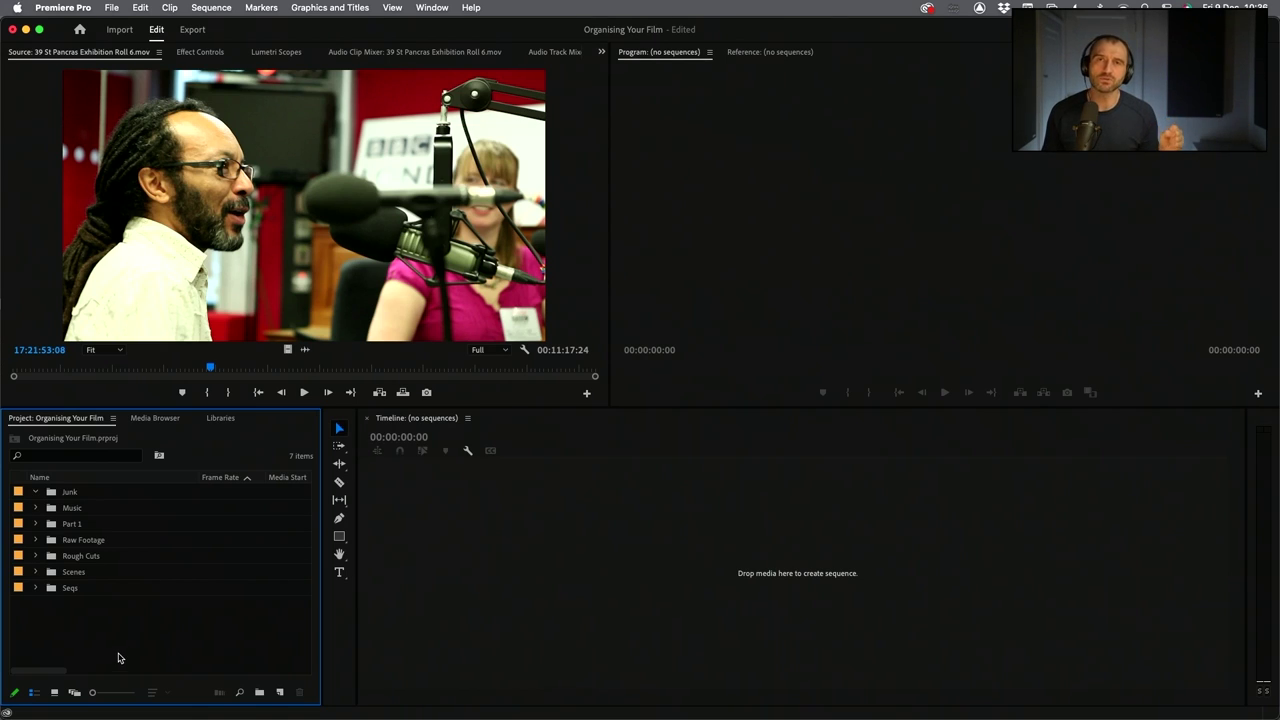
{"action": "left_click", "coordinate": [35, 492]}
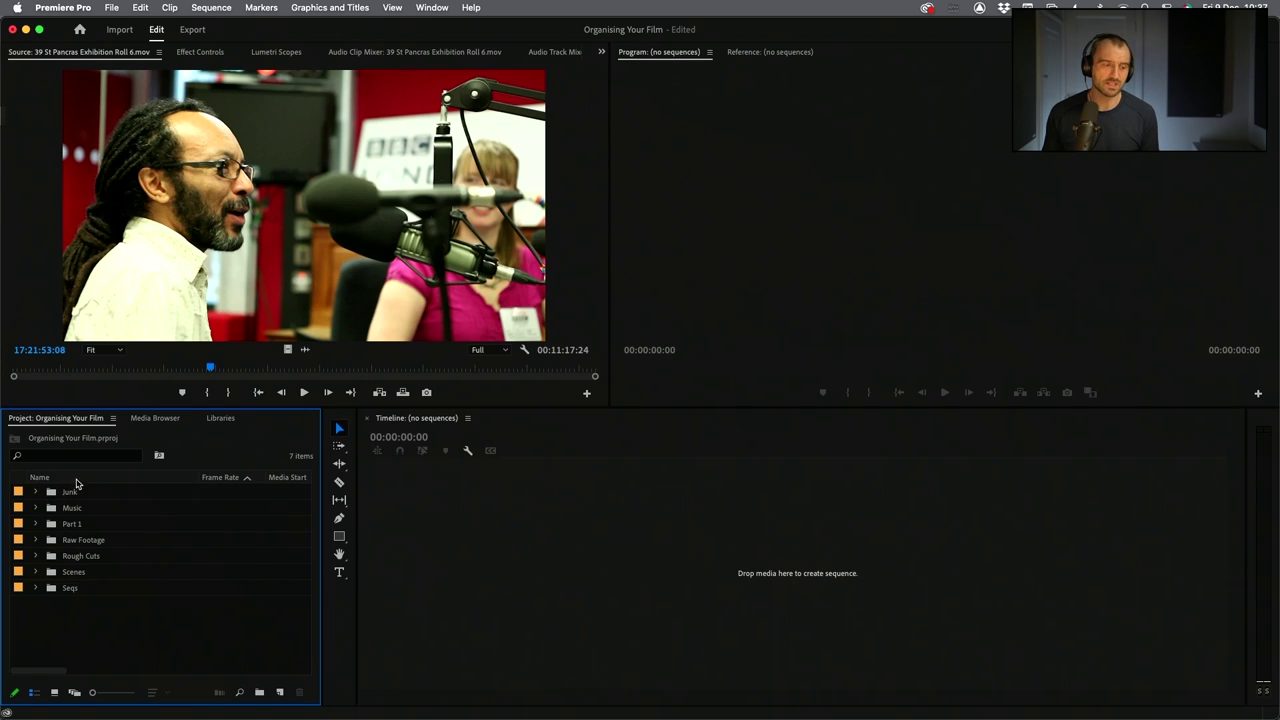
Delete the top-level Part 1, Rough Cuts and Scenes bins from the project
{"action": "left_click", "coordinate": [53, 527]}
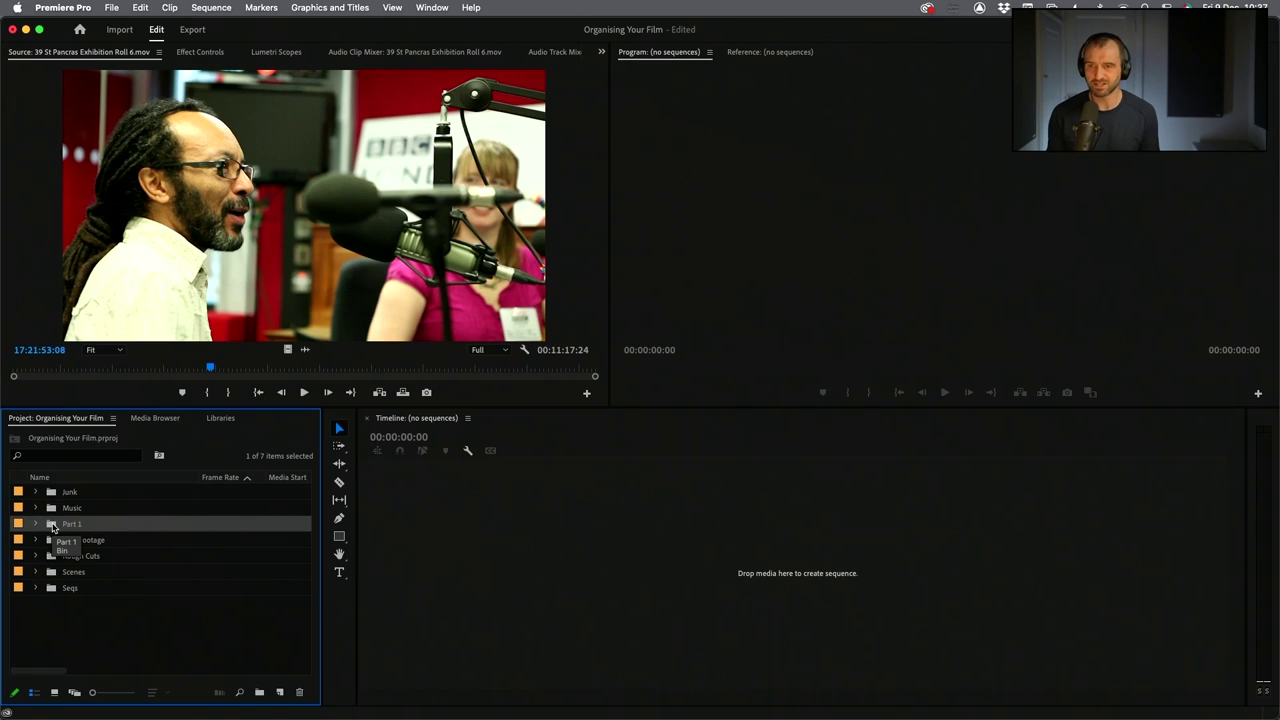
{"action": "key", "text": "Delete"}
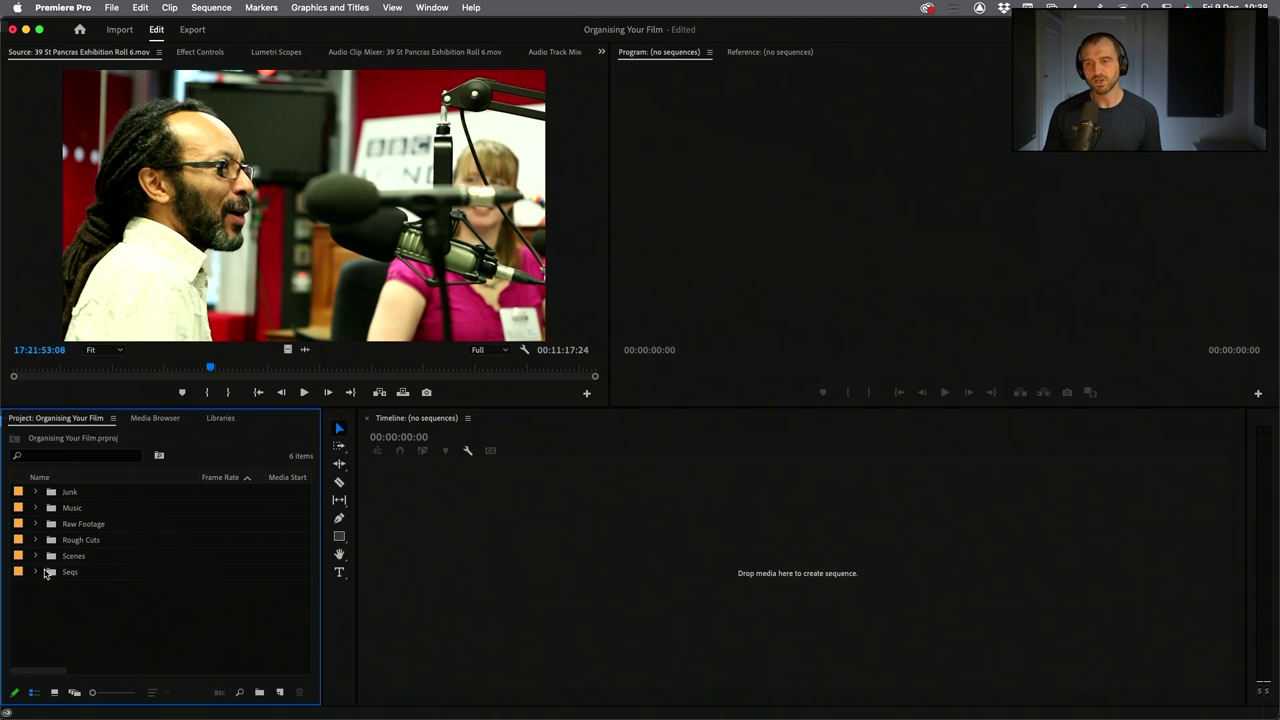
{"action": "left_click", "coordinate": [51, 543]}
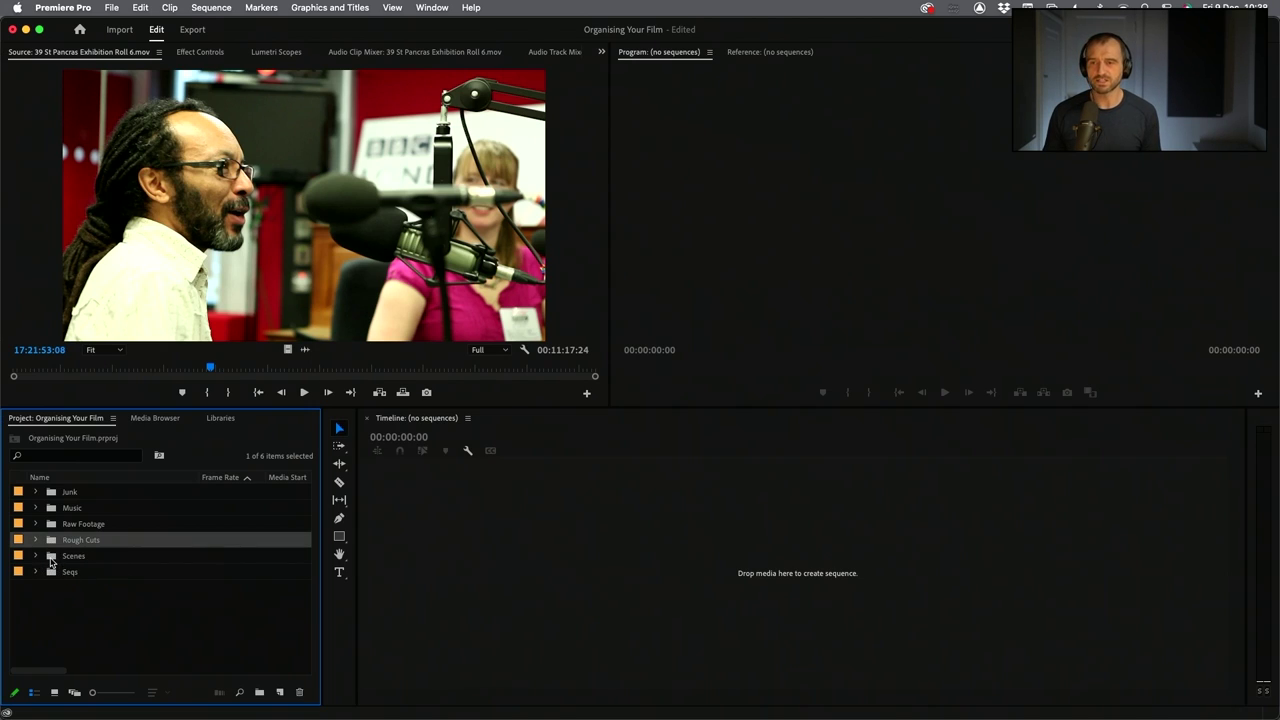
{"action": "left_click_drag", "start_coordinate": [52, 559], "coordinate": [58, 544]}
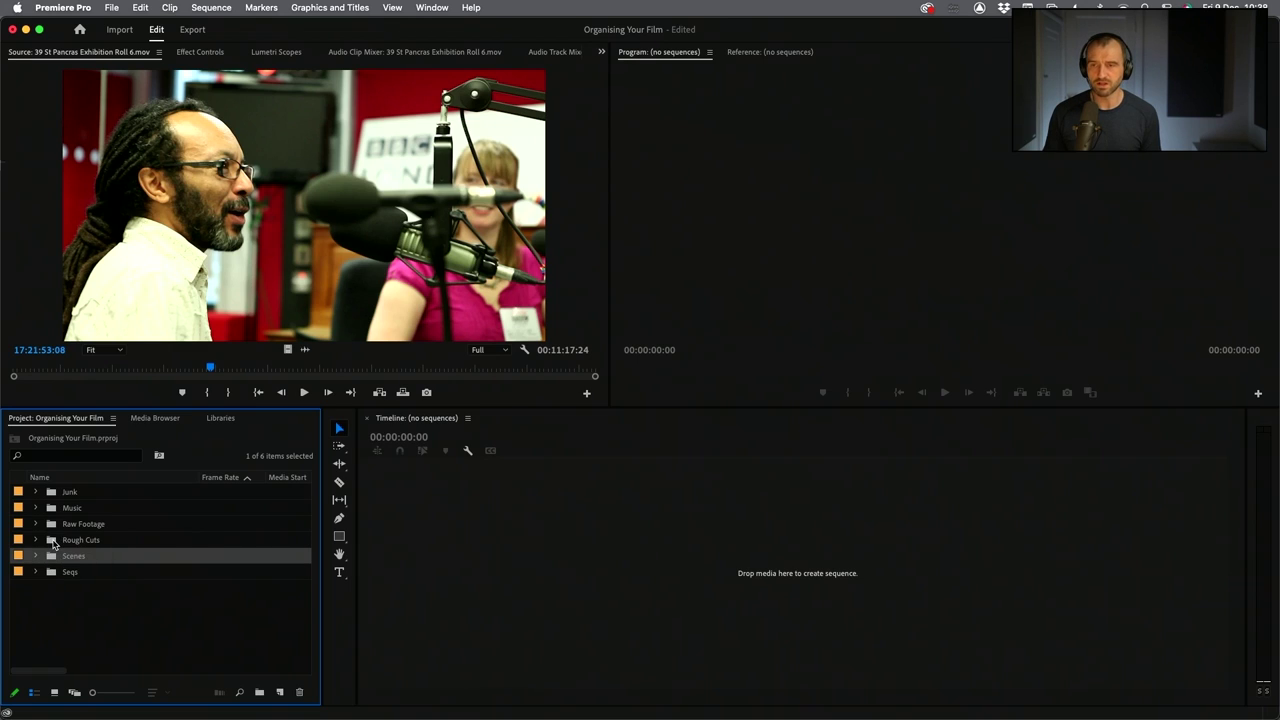
{"action": "left_click", "coordinate": [58, 544], "text": "shift"}
{"action": "key", "text": "Delete"}
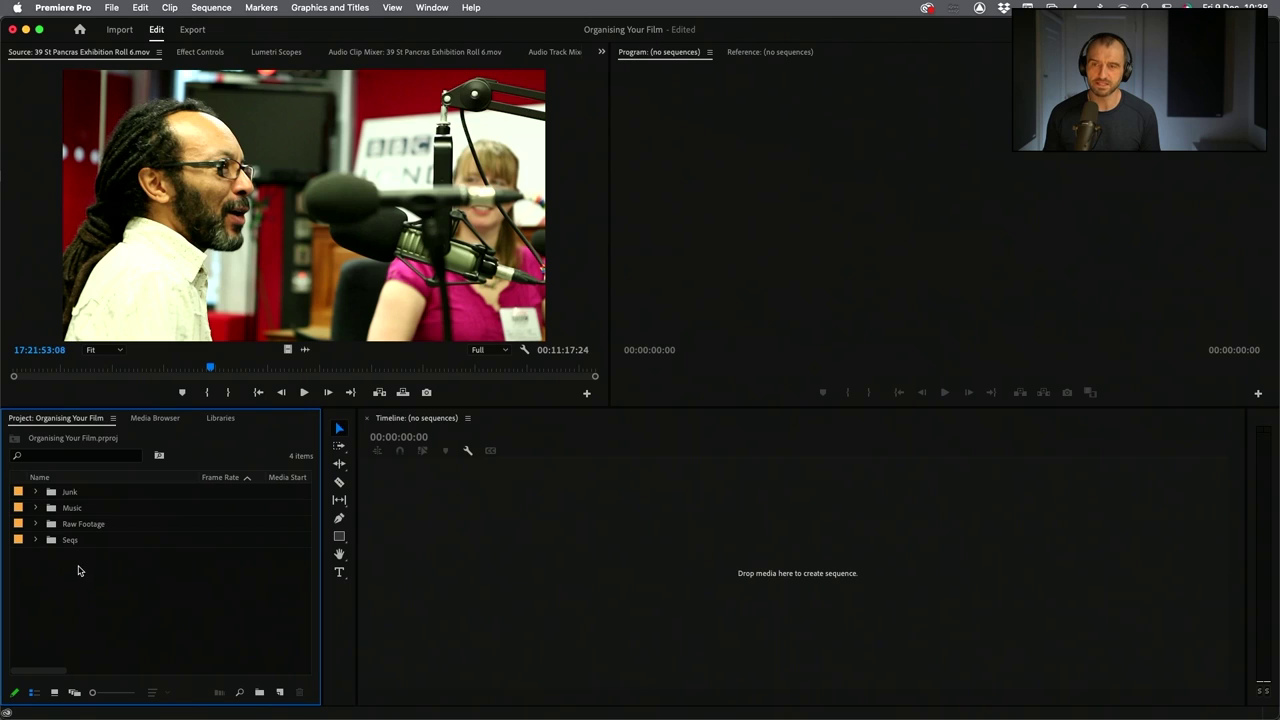
Create a new top-level bin named Locations in the project
{"action": "right_click", "coordinate": [80, 566]}
{"action": "left_click", "coordinate": [143, 472]}
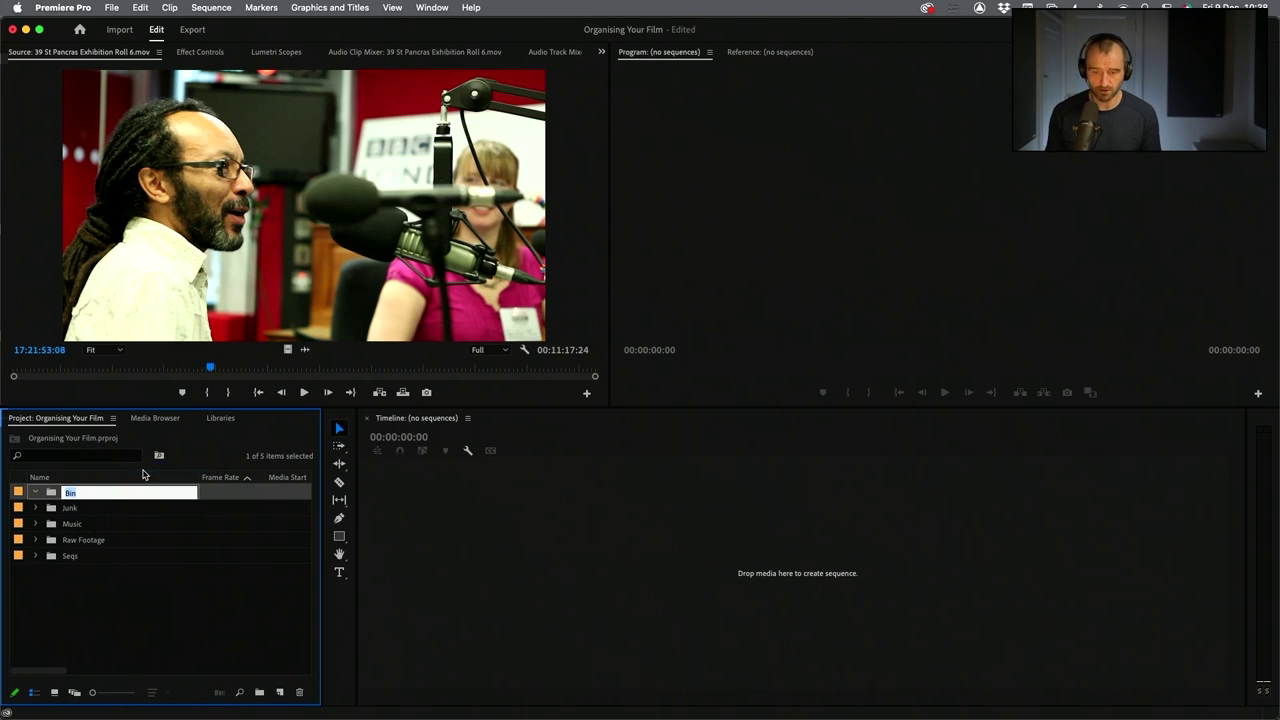
{"action": "type", "text": "Locations"}
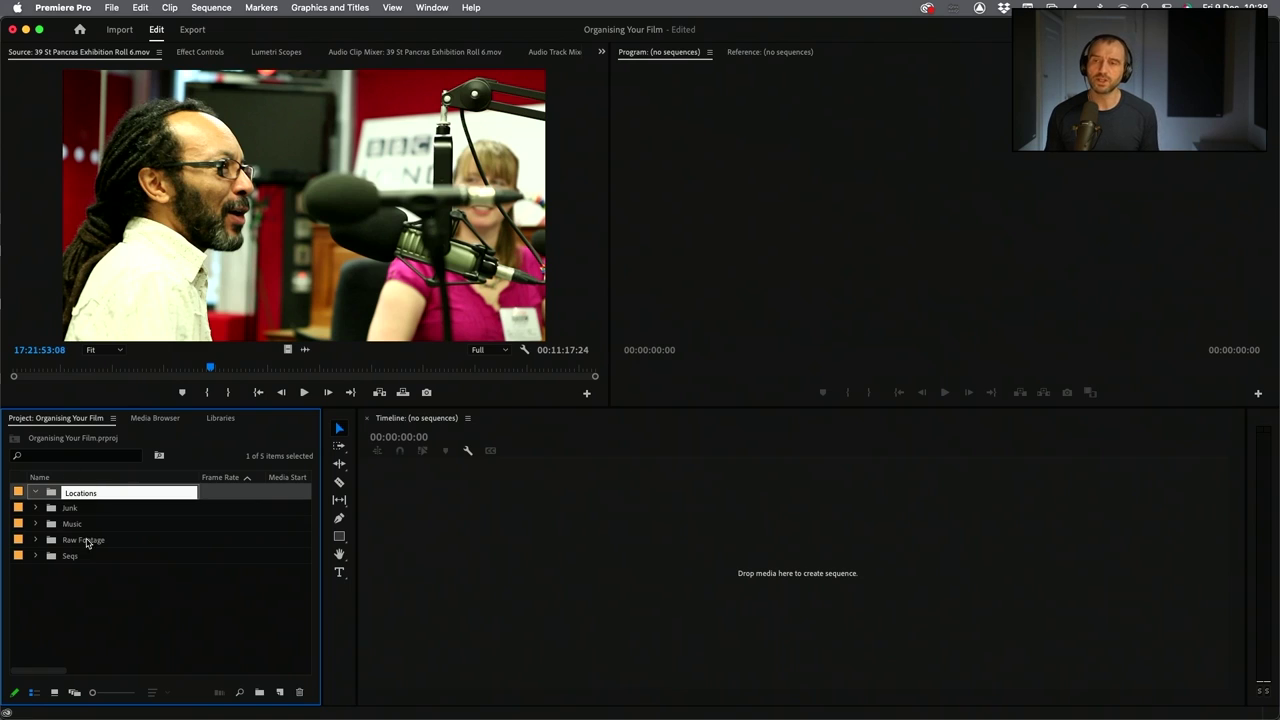
{"action": "left_click", "coordinate": [82, 604]}
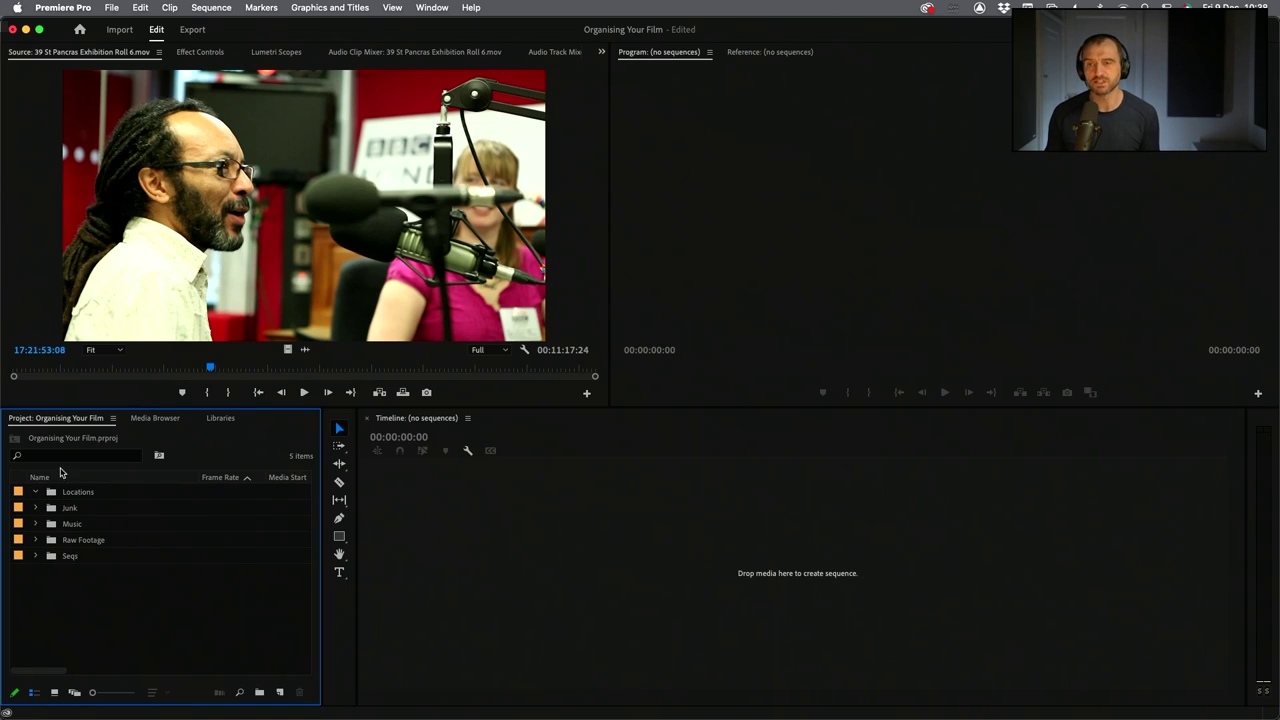
Expand the Raw Footage bin, open the clip 05 Battersea Roll 2.mov in the Source monitor and scrub through it
{"action": "left_click", "coordinate": [36, 540]}
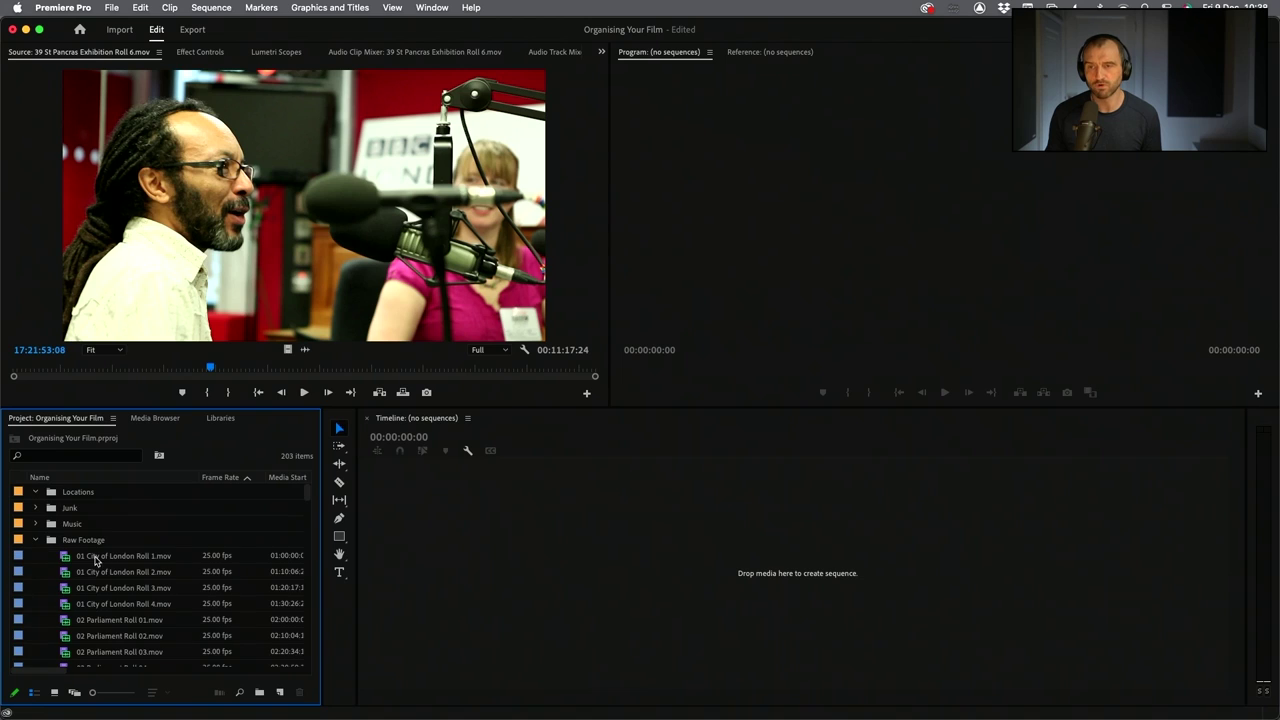
{"action": "scroll", "coordinate": [121, 568], "scroll_direction": "down", "scroll_amount": 8}
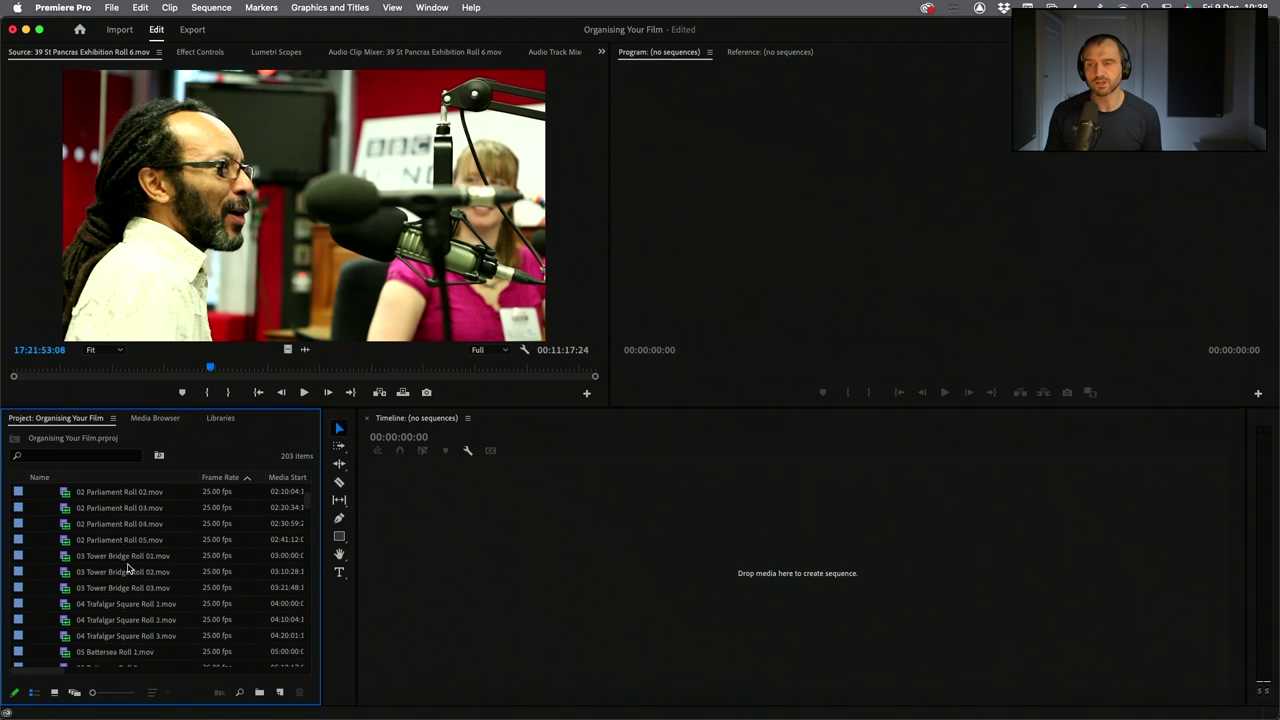
{"action": "double_click", "coordinate": [66, 556]}
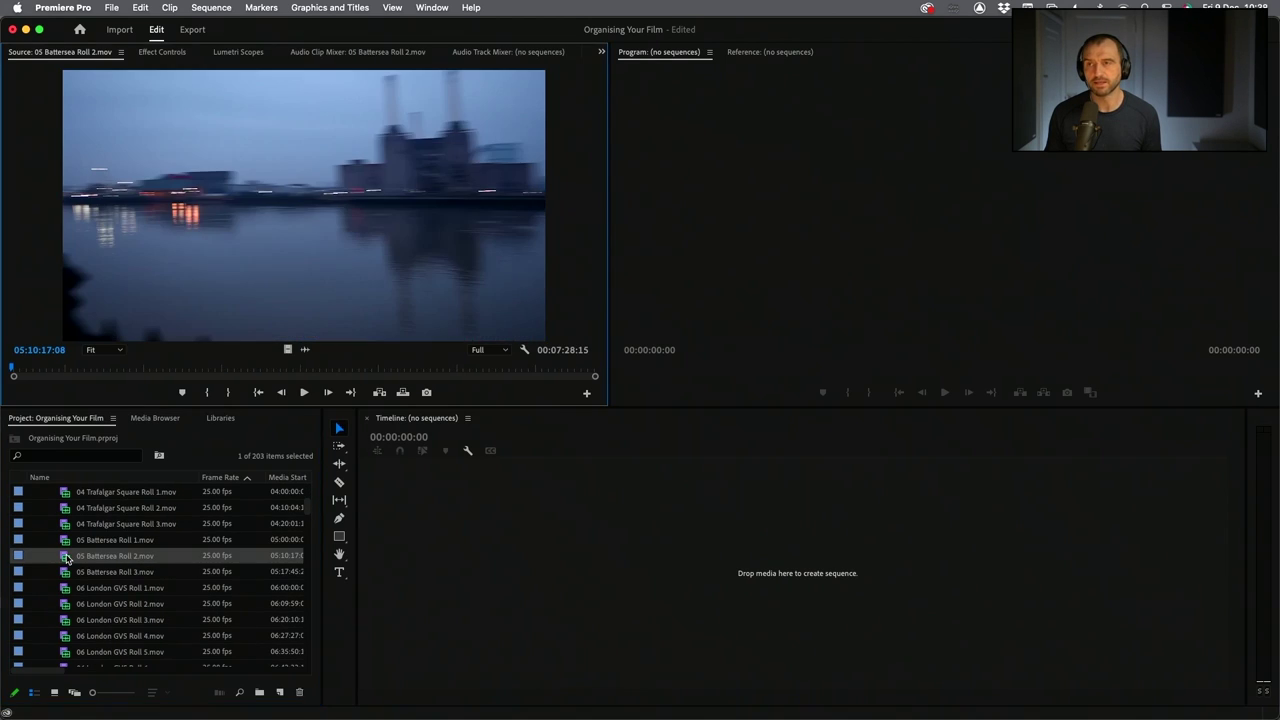
{"action": "left_click", "coordinate": [102, 372]}
{"action": "left_click_drag", "start_coordinate": [110, 374], "coordinate": [311, 378]}
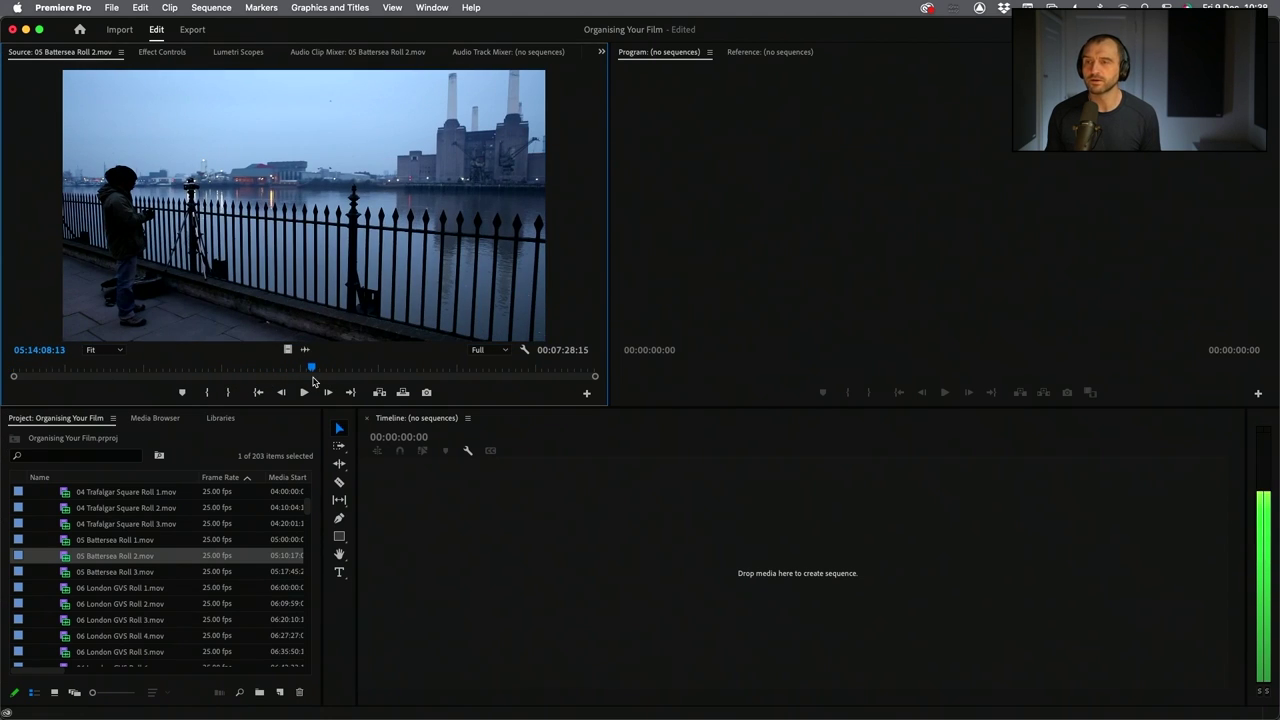
Open the clip 07 Tower of London Roll 1.mov from Raw Footage in the Source monitor and scrub through it
{"action": "scroll", "coordinate": [79, 604], "scroll_direction": "down", "scroll_amount": 3}
{"action": "double_click", "coordinate": [74, 588]}
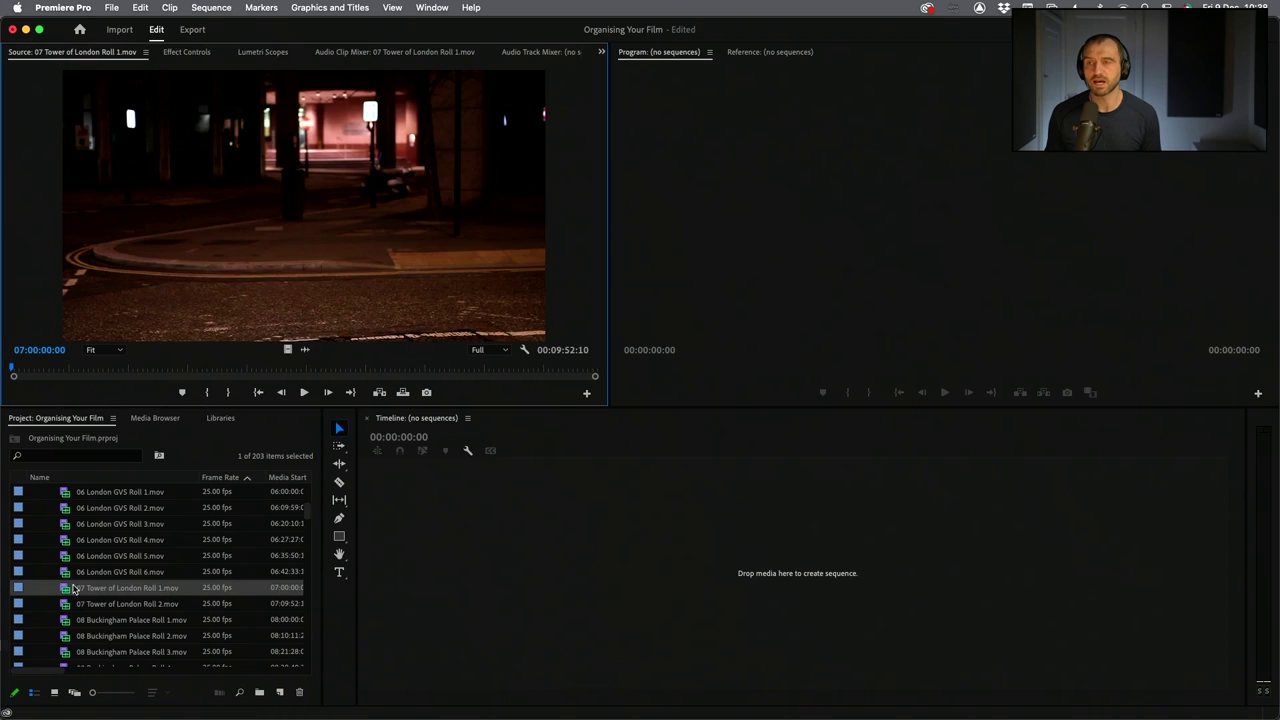
{"action": "left_click", "coordinate": [353, 370]}
{"action": "left_click_drag", "start_coordinate": [369, 392], "coordinate": [219, 387]}
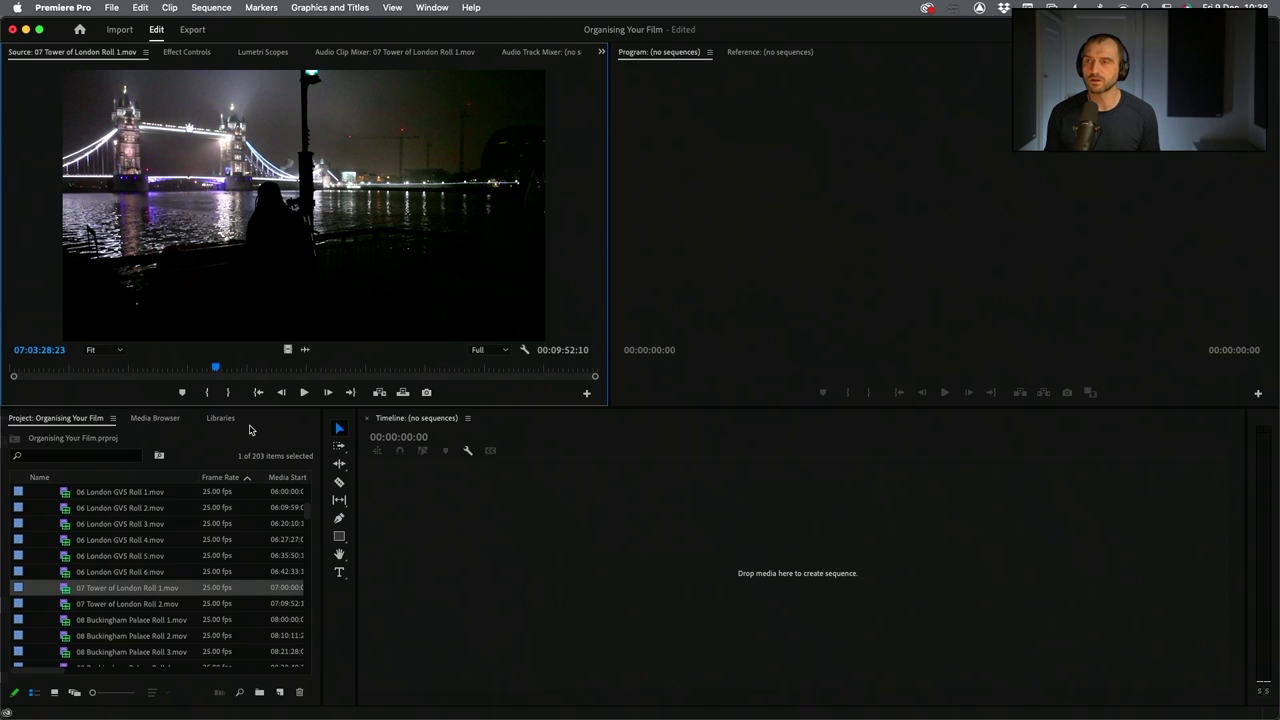
Open the clip 11 Venice Day 1 Roll 1.mov from Raw Footage in the Source monitor and scrub through it
{"action": "scroll", "coordinate": [123, 585], "scroll_direction": "down", "scroll_amount": 4}
{"action": "scroll", "coordinate": [123, 585], "scroll_direction": "down", "scroll_amount": 2}
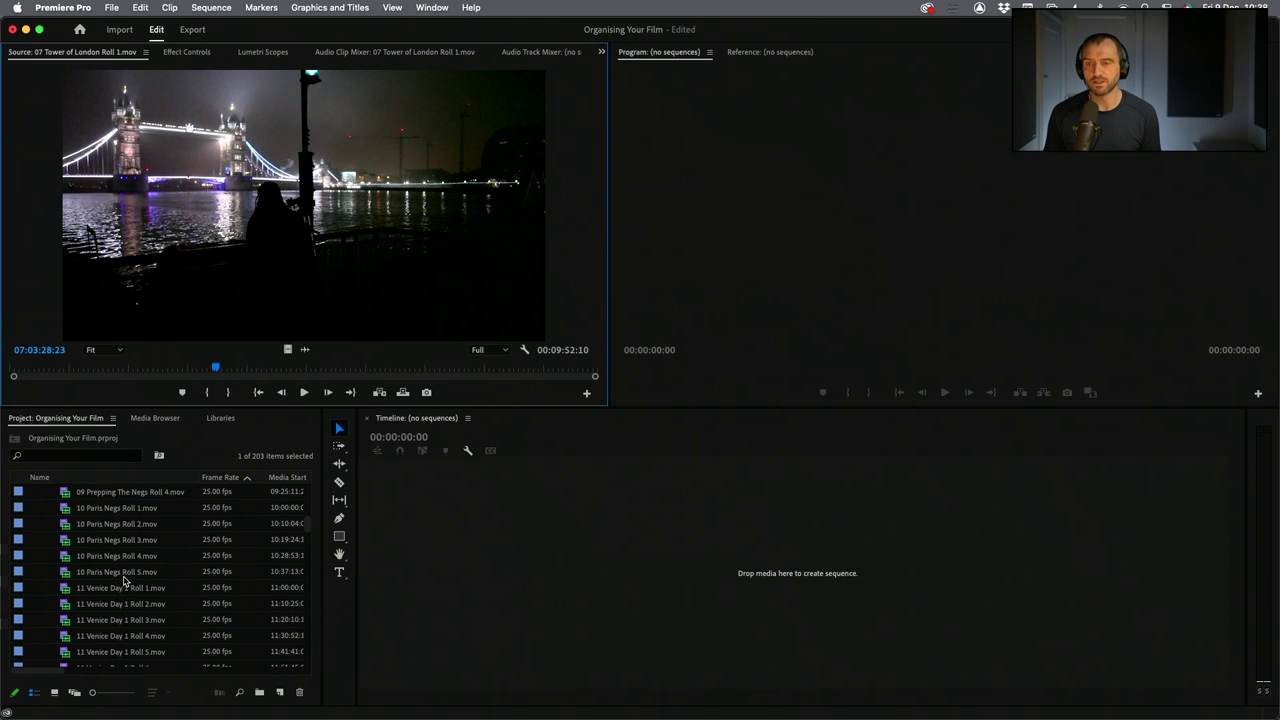
{"action": "double_click", "coordinate": [62, 592]}
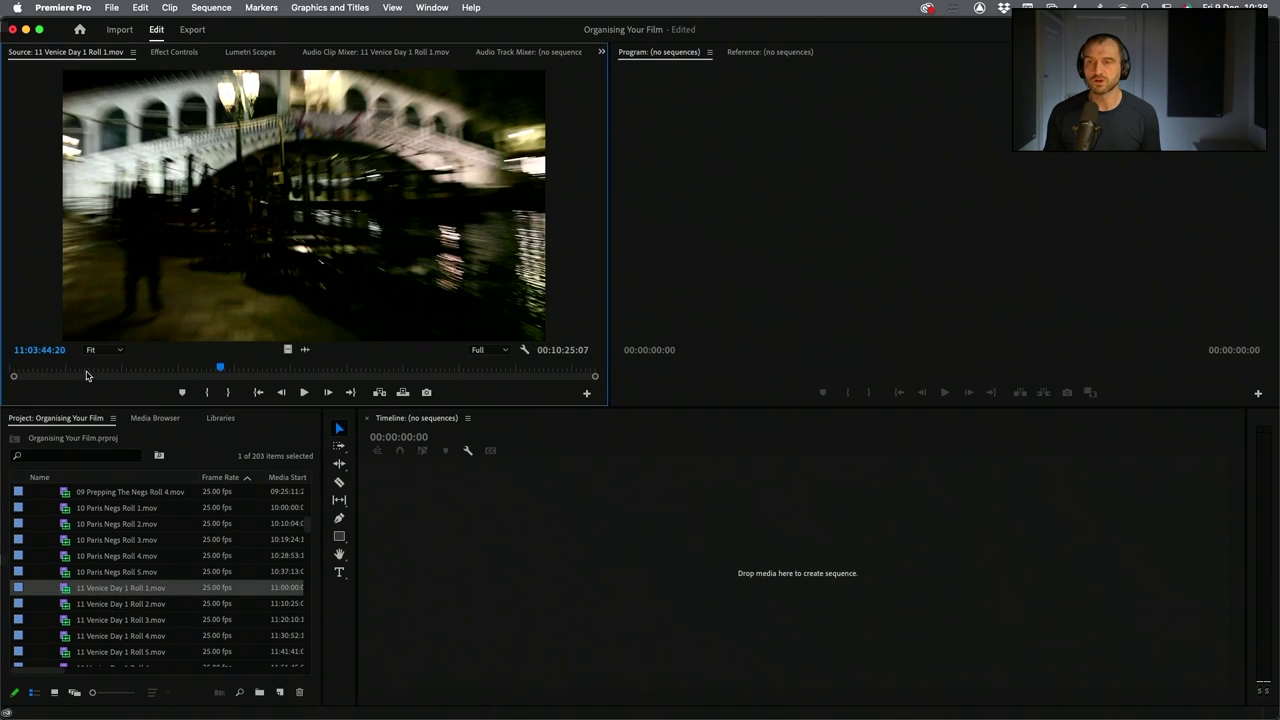
{"action": "left_click_drag", "start_coordinate": [160, 372], "coordinate": [502, 378]}
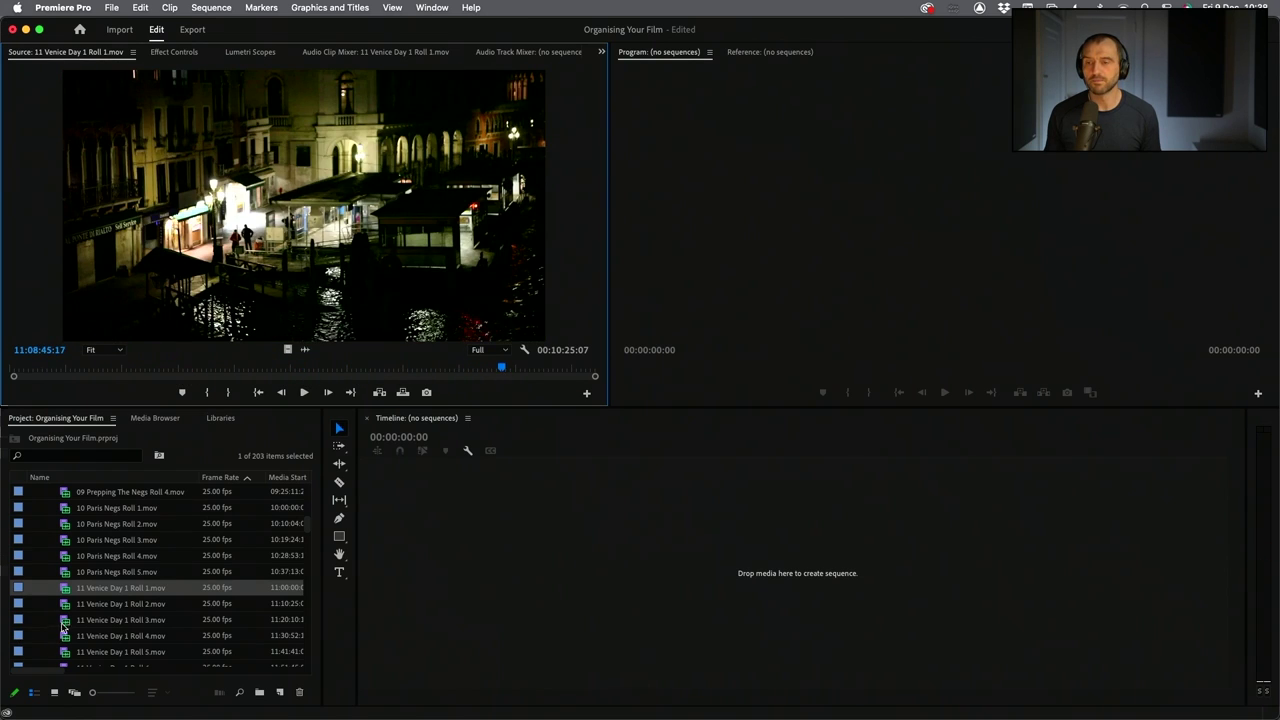
Open the clip 12 Venice Day 2 Roll 1.mov from Raw Footage in the Source monitor and scrub through it
{"action": "scroll", "coordinate": [70, 630], "scroll_direction": "down", "scroll_amount": 4}
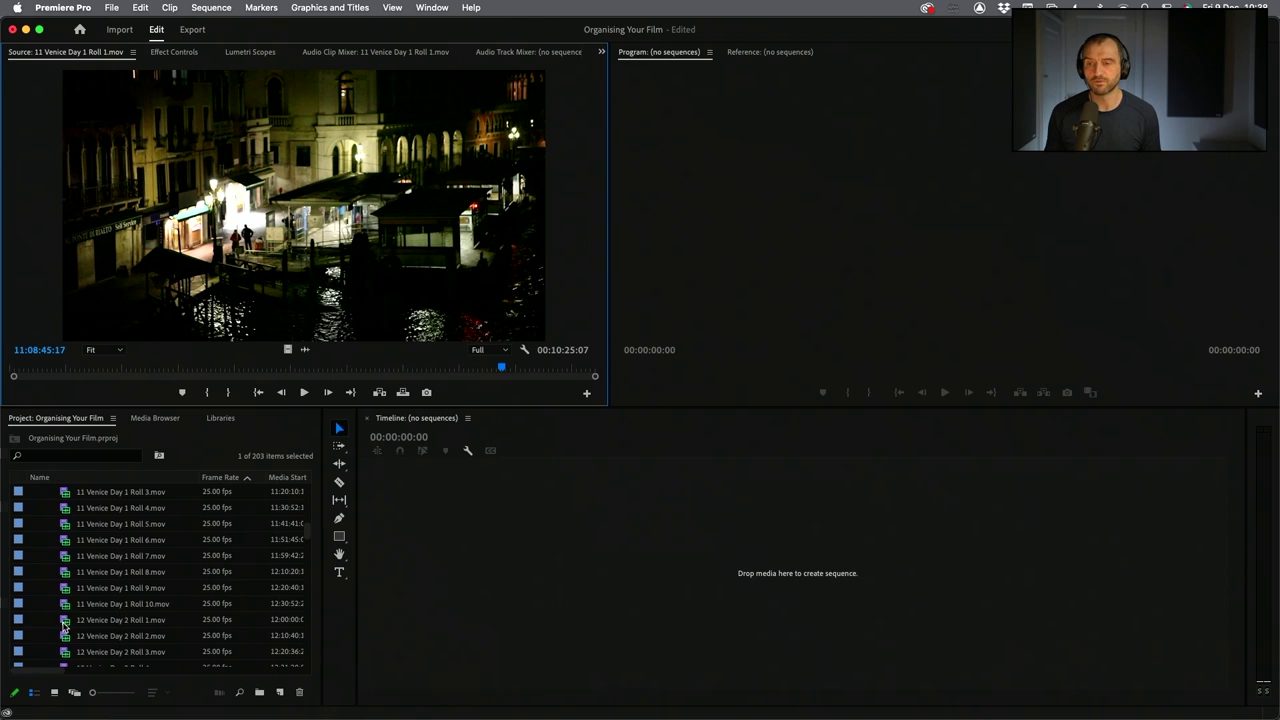
{"action": "double_click", "coordinate": [64, 624]}
{"action": "left_click_drag", "start_coordinate": [200, 370], "coordinate": [501, 391]}
Open the clip 16 Paris Day 1 Roll 2.mov from Raw Footage in the Source monitor and scrub through its opening part
{"action": "scroll", "coordinate": [128, 612], "scroll_direction": "down", "scroll_amount": 5}
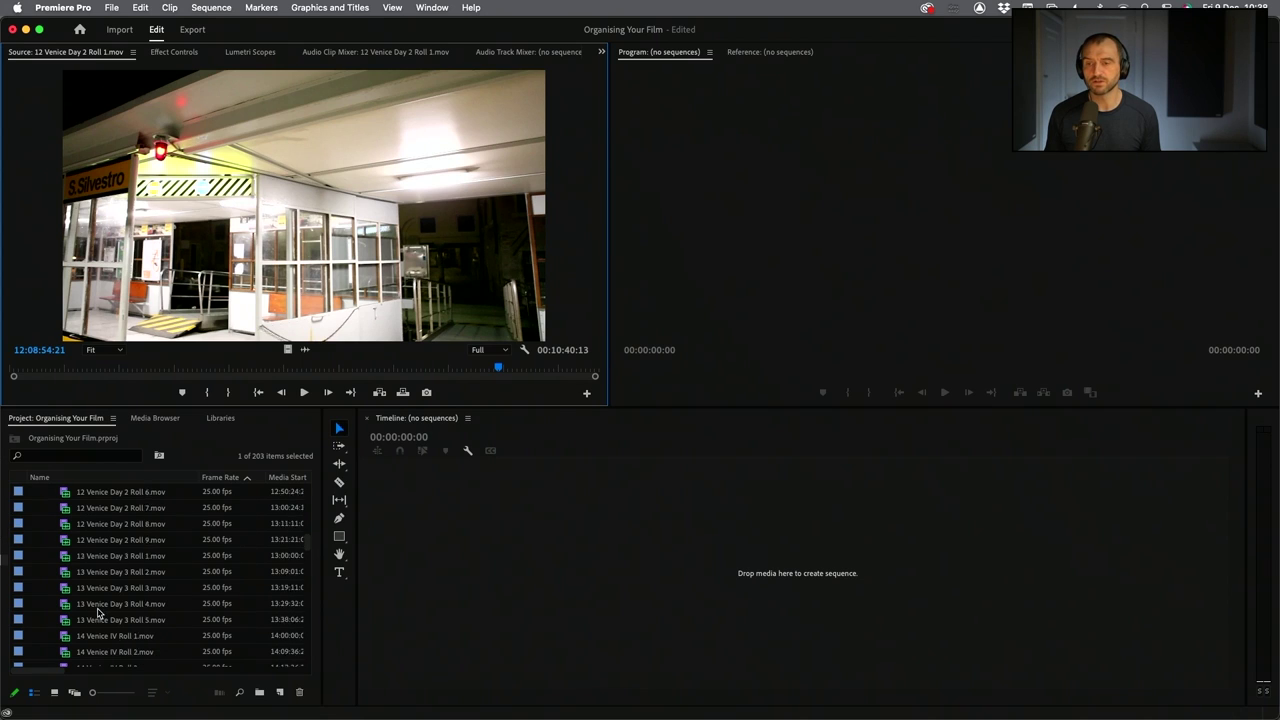
{"action": "scroll", "coordinate": [98, 613], "scroll_direction": "down", "scroll_amount": 3}
{"action": "double_click", "coordinate": [64, 604]}
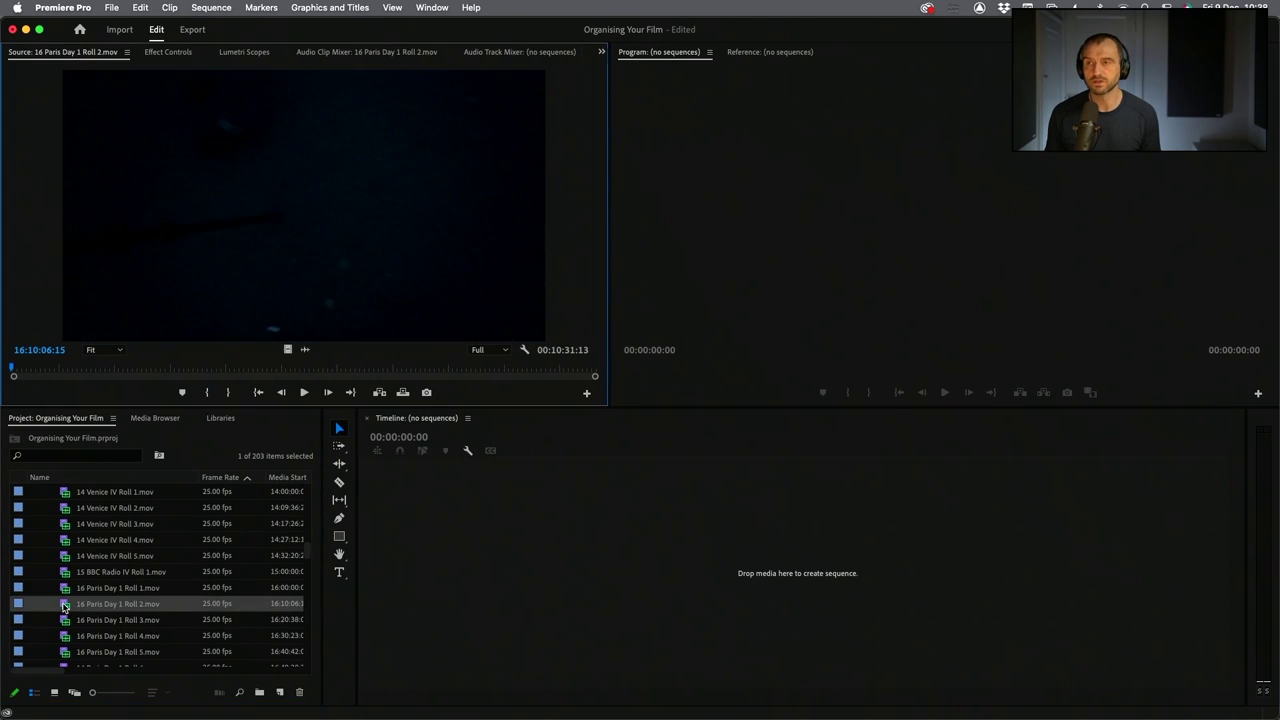
{"action": "left_click_drag", "start_coordinate": [81, 376], "coordinate": [214, 375]}
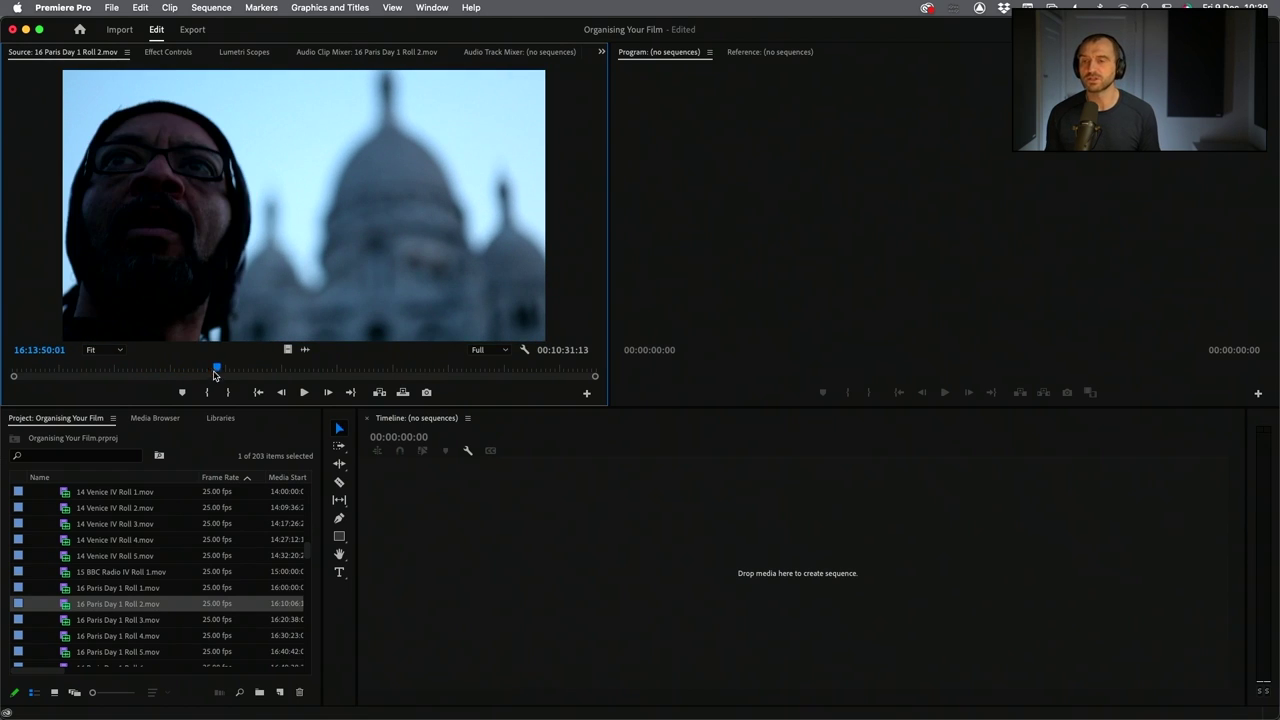
Collapse the Raw Footage bin and move the top-level Locations bin into the Junk bin
{"action": "left_click_drag", "start_coordinate": [310, 556], "coordinate": [326, 474]}
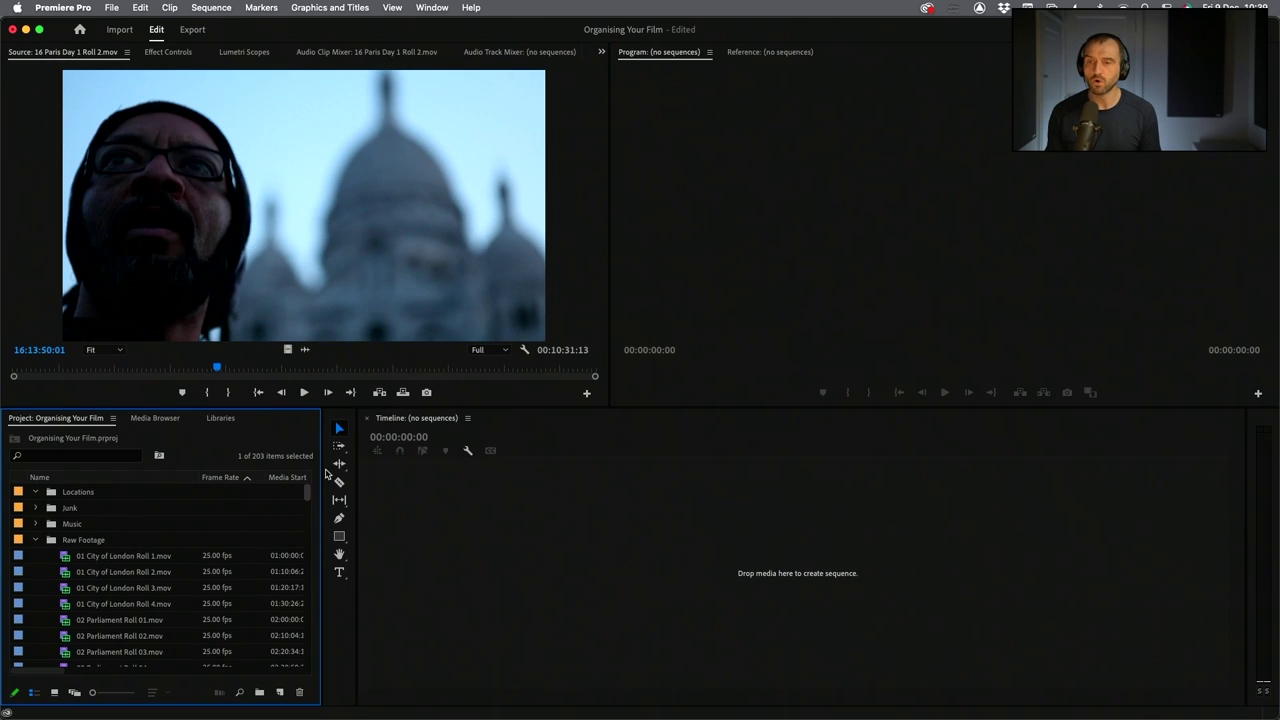
{"action": "left_click", "coordinate": [36, 540]}
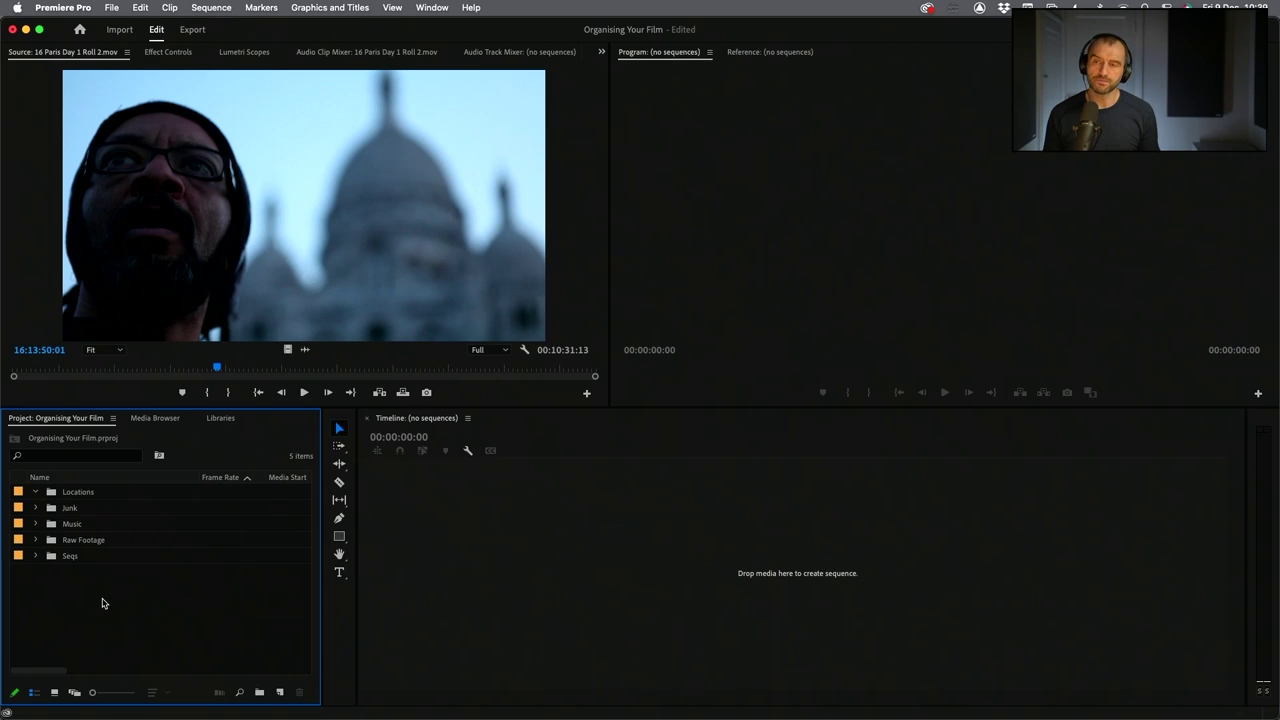
{"action": "left_click", "coordinate": [52, 495]}
{"action": "left_click_drag", "start_coordinate": [52, 495], "coordinate": [64, 511]}
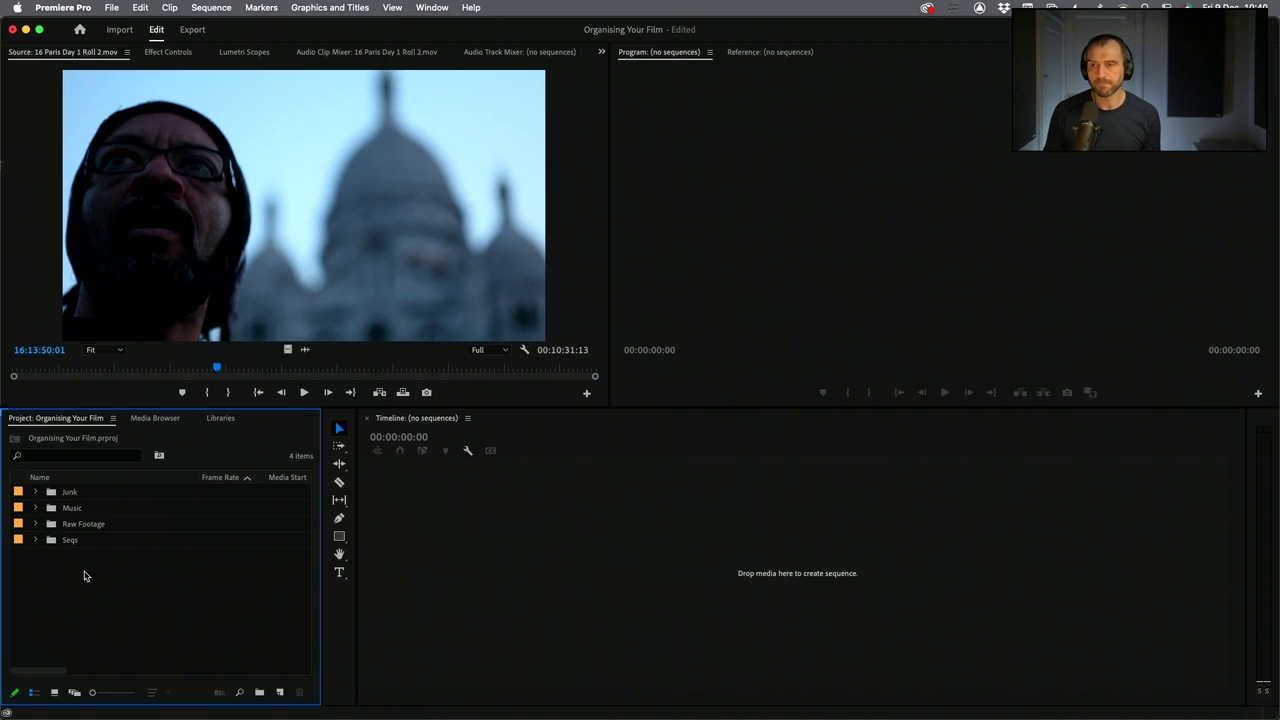
Expand the Raw Footage bin and look through its numbered clips, from the London rolls to the 31 Funding End rolls
{"action": "left_click", "coordinate": [35, 523]}
{"action": "scroll", "coordinate": [100, 556], "scroll_direction": "down", "scroll_amount": 10}
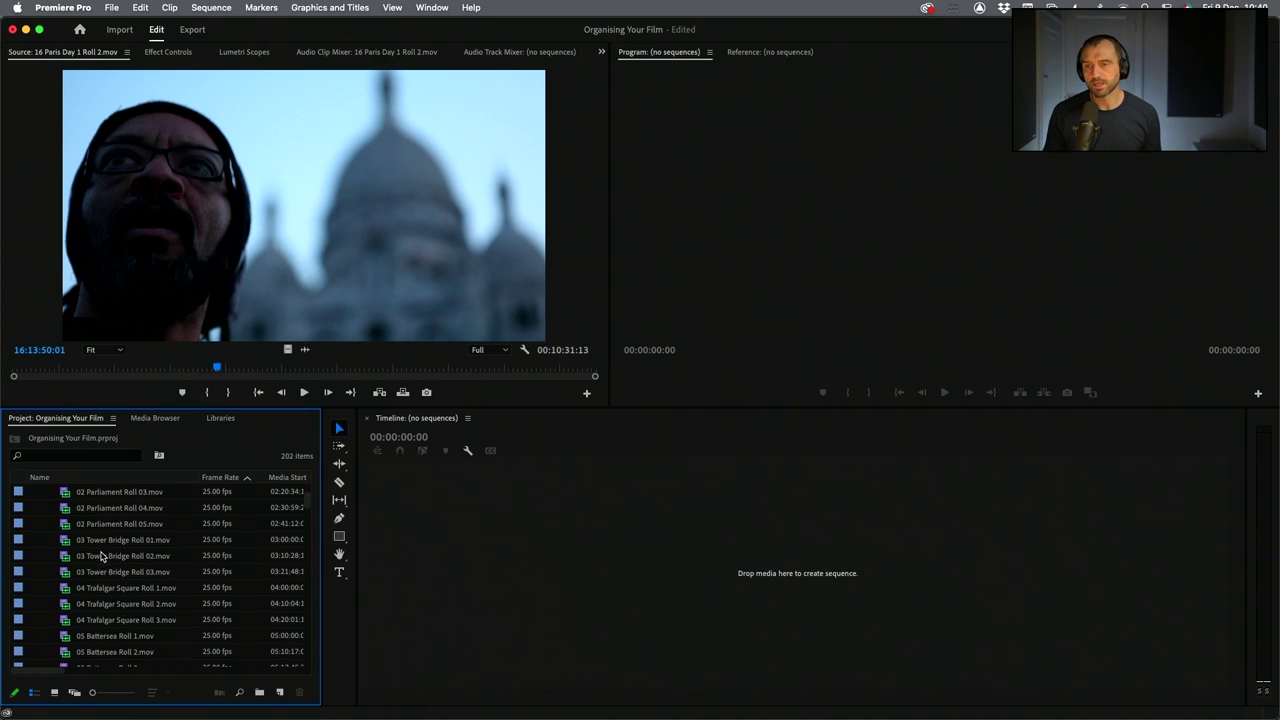
{"action": "scroll", "coordinate": [118, 557], "scroll_direction": "down", "scroll_amount": 10}
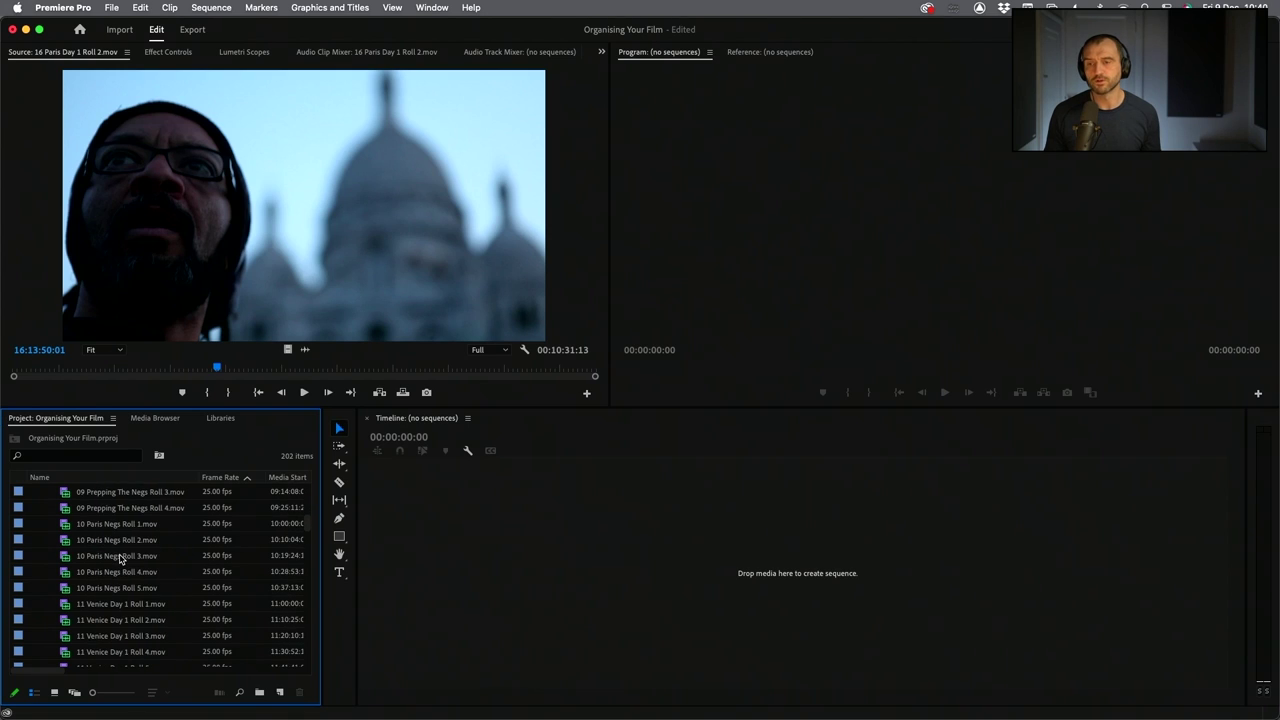
{"action": "scroll", "coordinate": [124, 594], "scroll_direction": "down", "scroll_amount": 10}
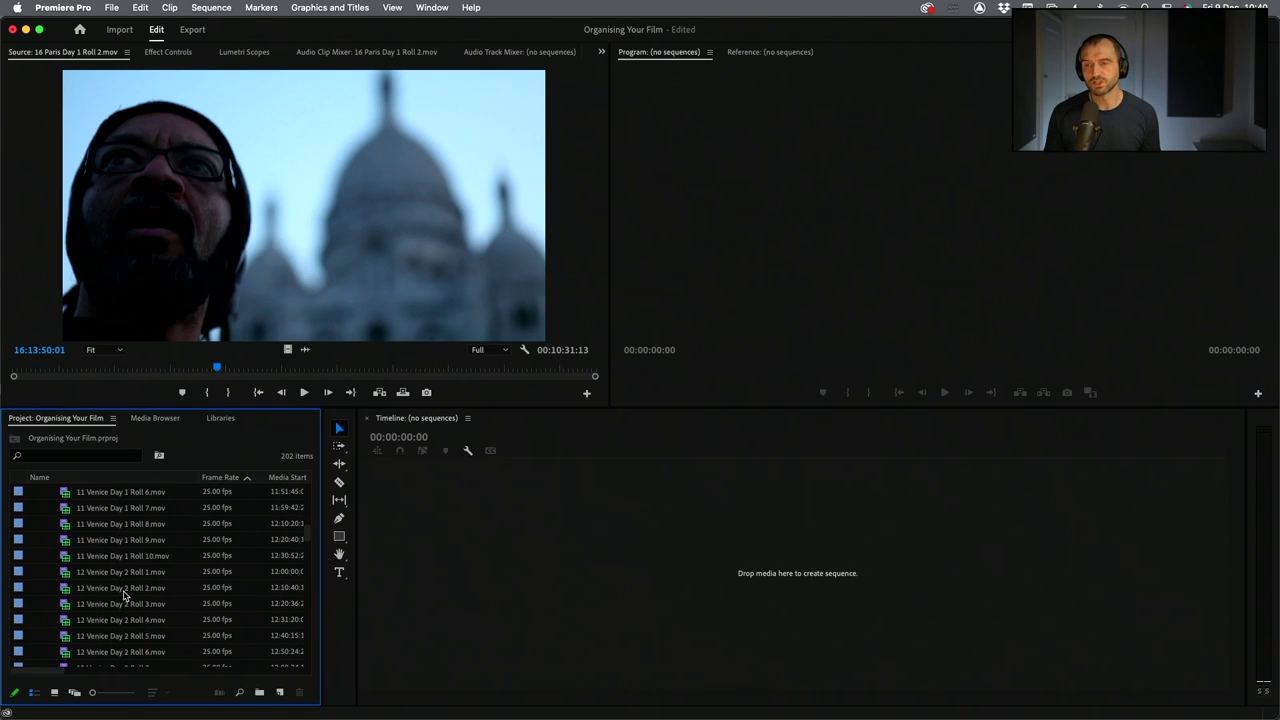
{"action": "scroll", "coordinate": [126, 595], "scroll_direction": "down", "scroll_amount": 10}
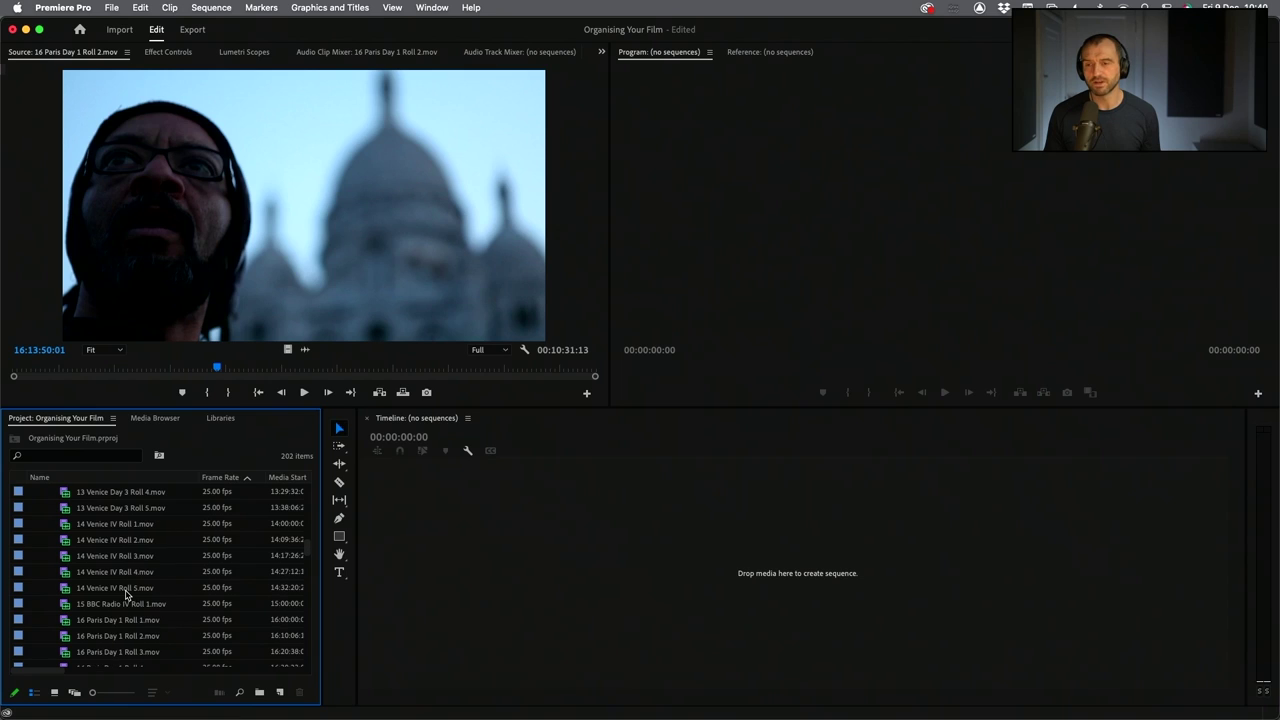
{"action": "scroll", "coordinate": [115, 602], "scroll_direction": "down", "scroll_amount": 6}
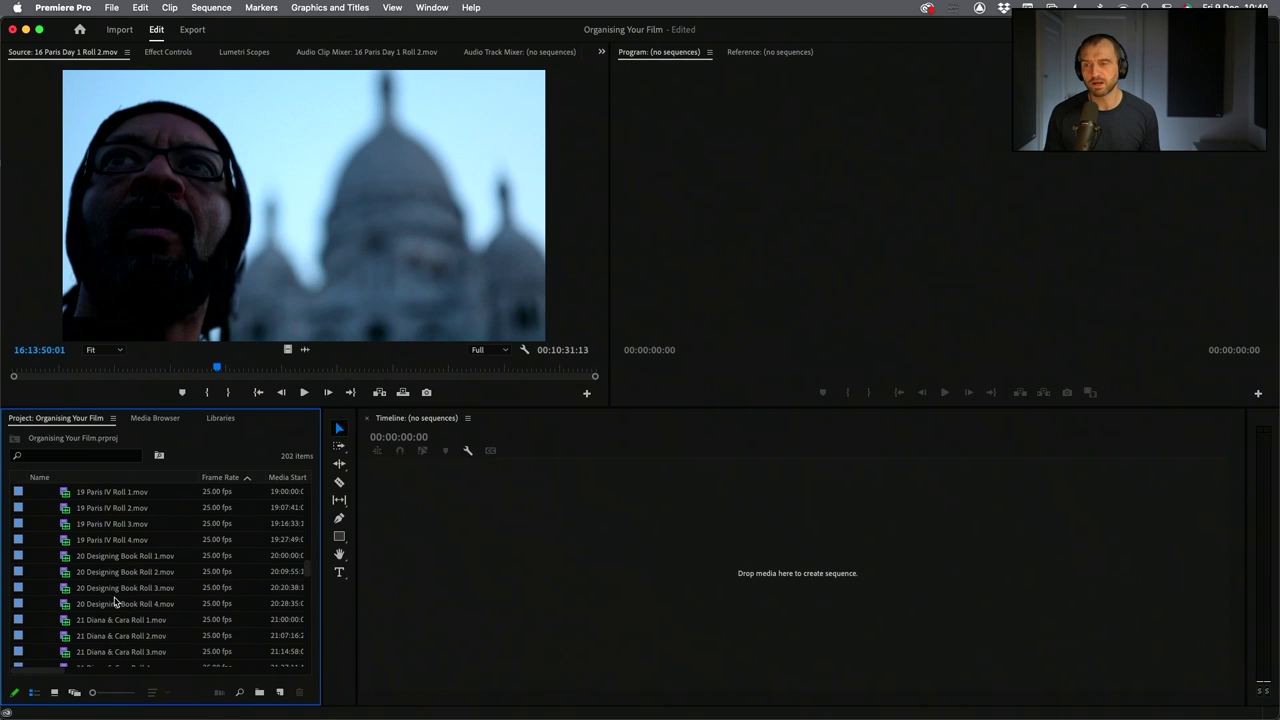
{"action": "scroll", "coordinate": [310, 580], "scroll_direction": "down", "scroll_amount": 4}
{"action": "scroll", "coordinate": [310, 580], "scroll_direction": "down", "scroll_amount": 10}
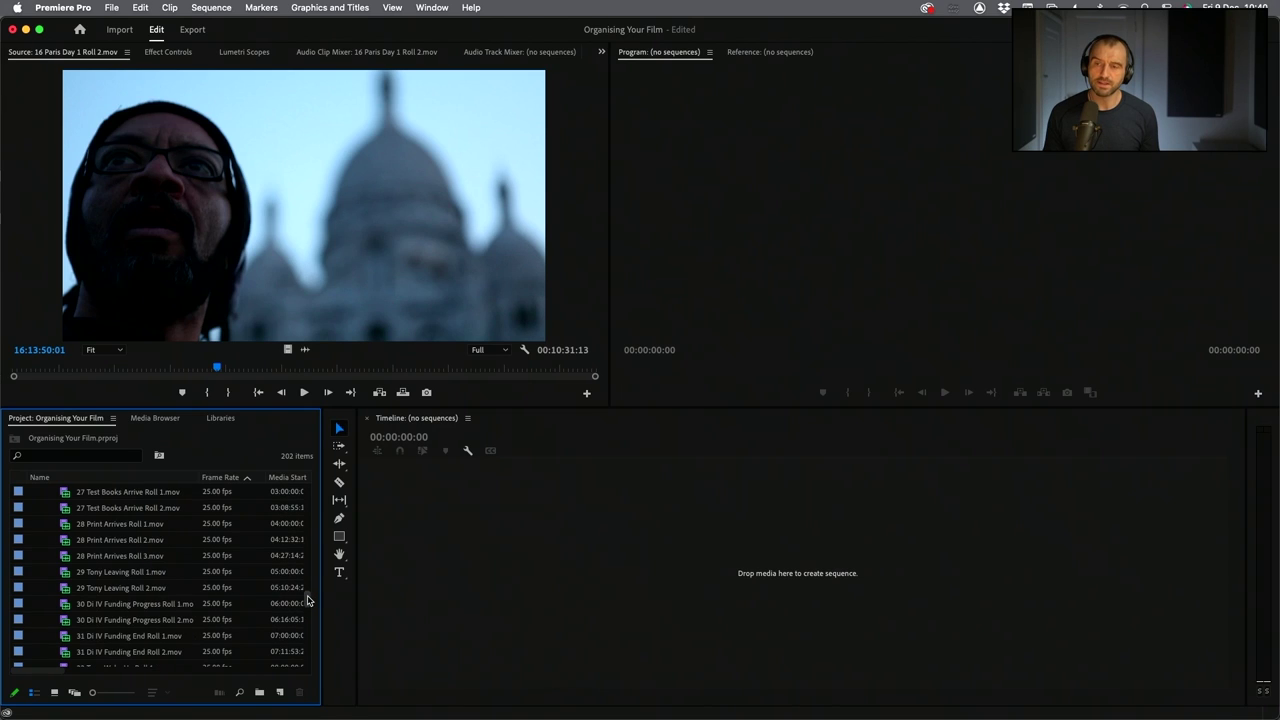
Open the Roll 1 clip of the footage numbered 29 in the Source monitor and scrub to about its middle
{"action": "double_click", "coordinate": [70, 573]}
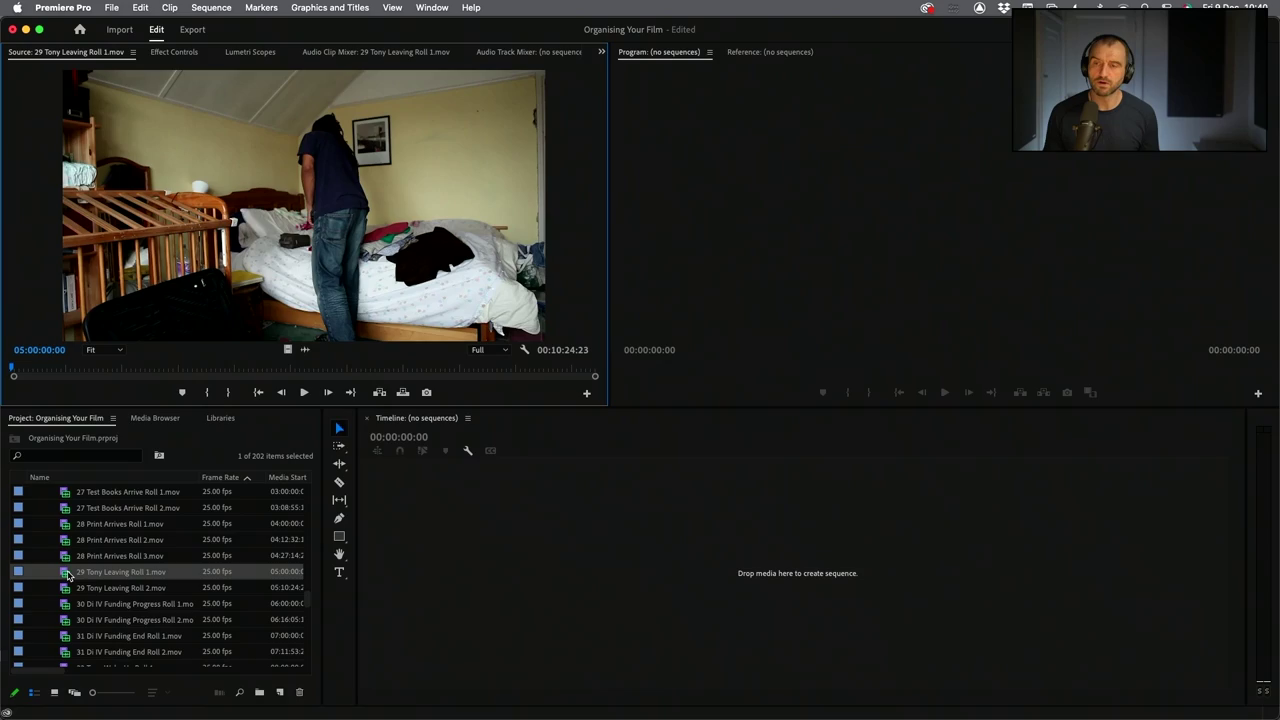
{"action": "left_click", "coordinate": [40, 371]}
{"action": "left_click_drag", "start_coordinate": [40, 371], "coordinate": [336, 383]}
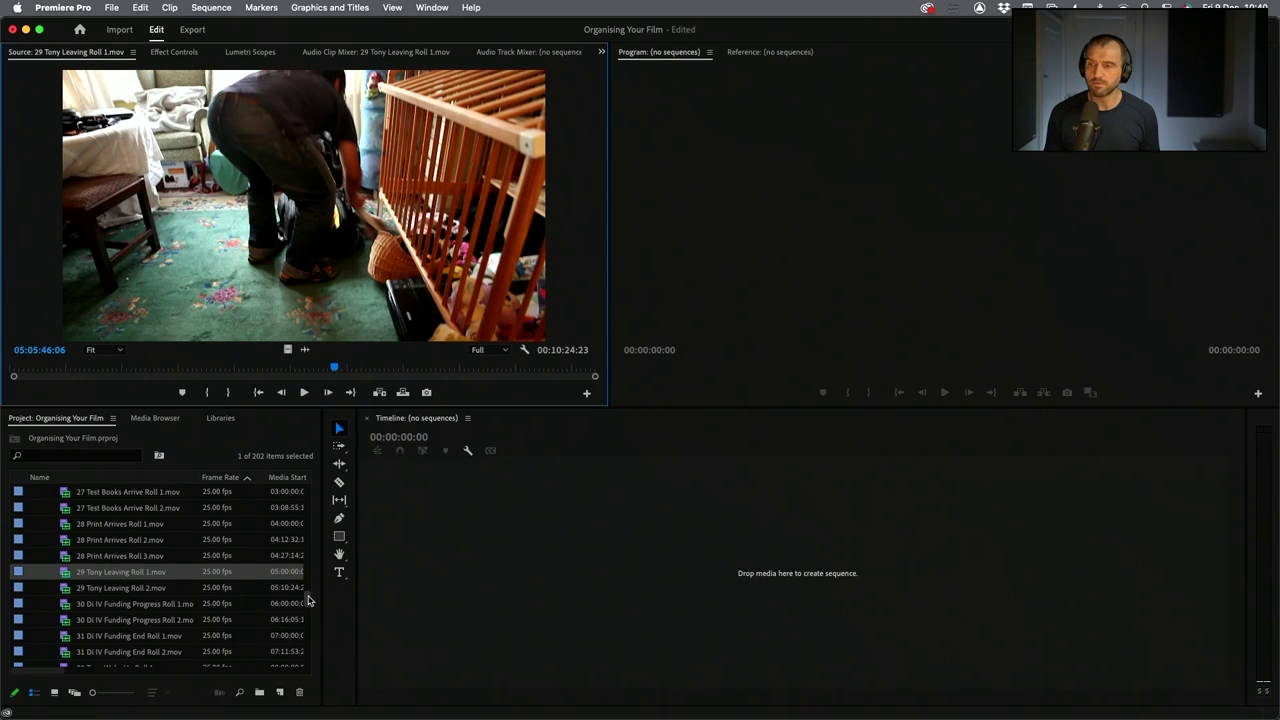
Open the clip 37 The Printers Roll 2.mov from Raw Footage in the Source monitor
{"action": "scroll", "coordinate": [308, 600], "scroll_direction": "down", "scroll_amount": 10}
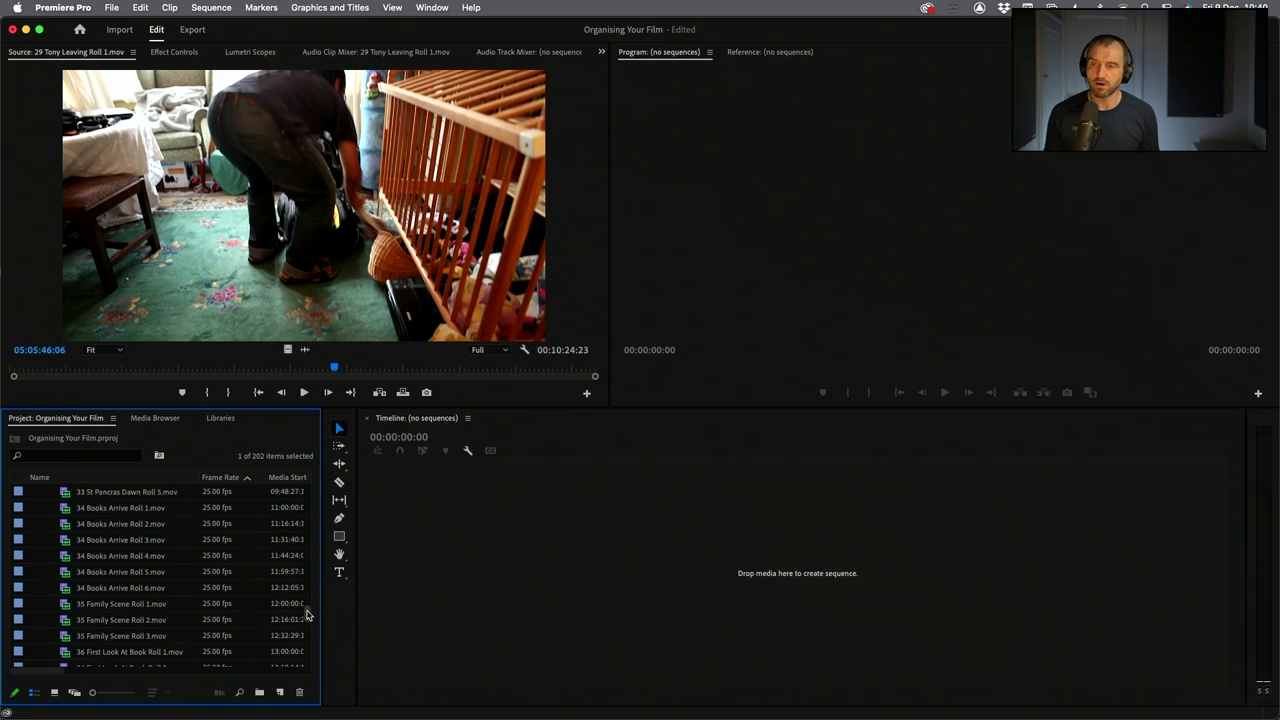
{"action": "scroll", "coordinate": [308, 615], "scroll_direction": "down", "scroll_amount": 5}
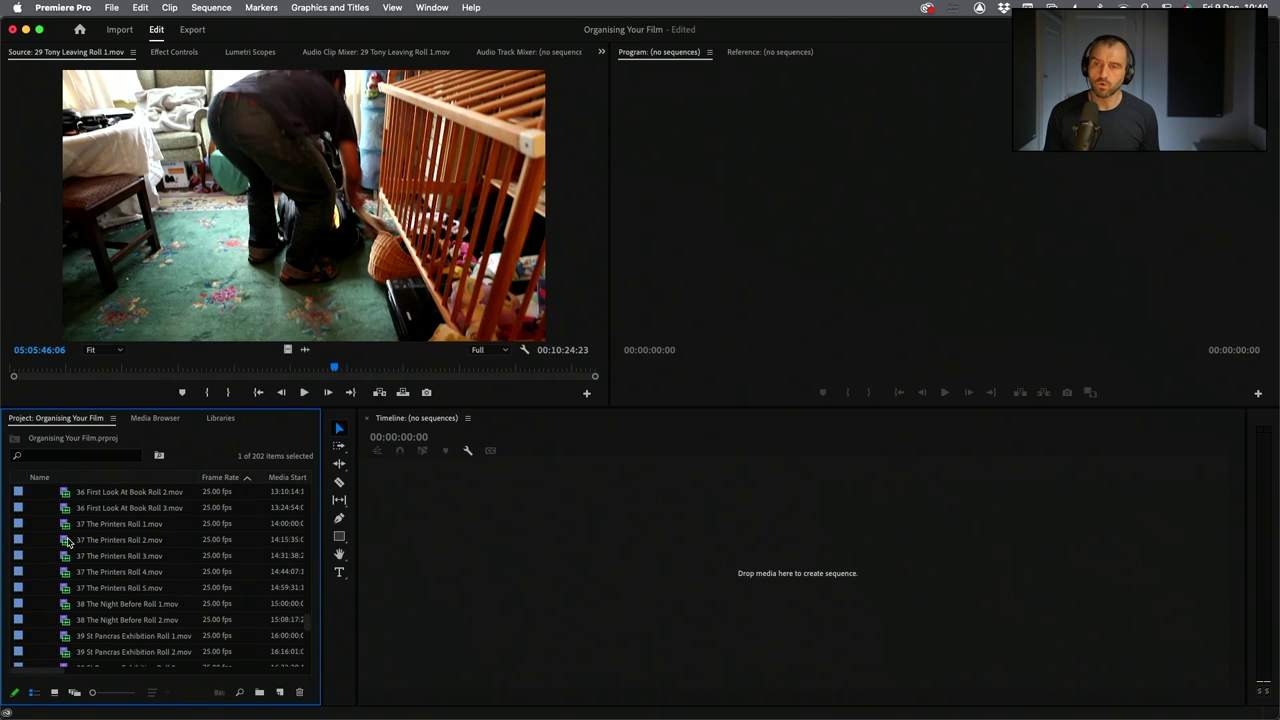
{"action": "double_click", "coordinate": [67, 541]}
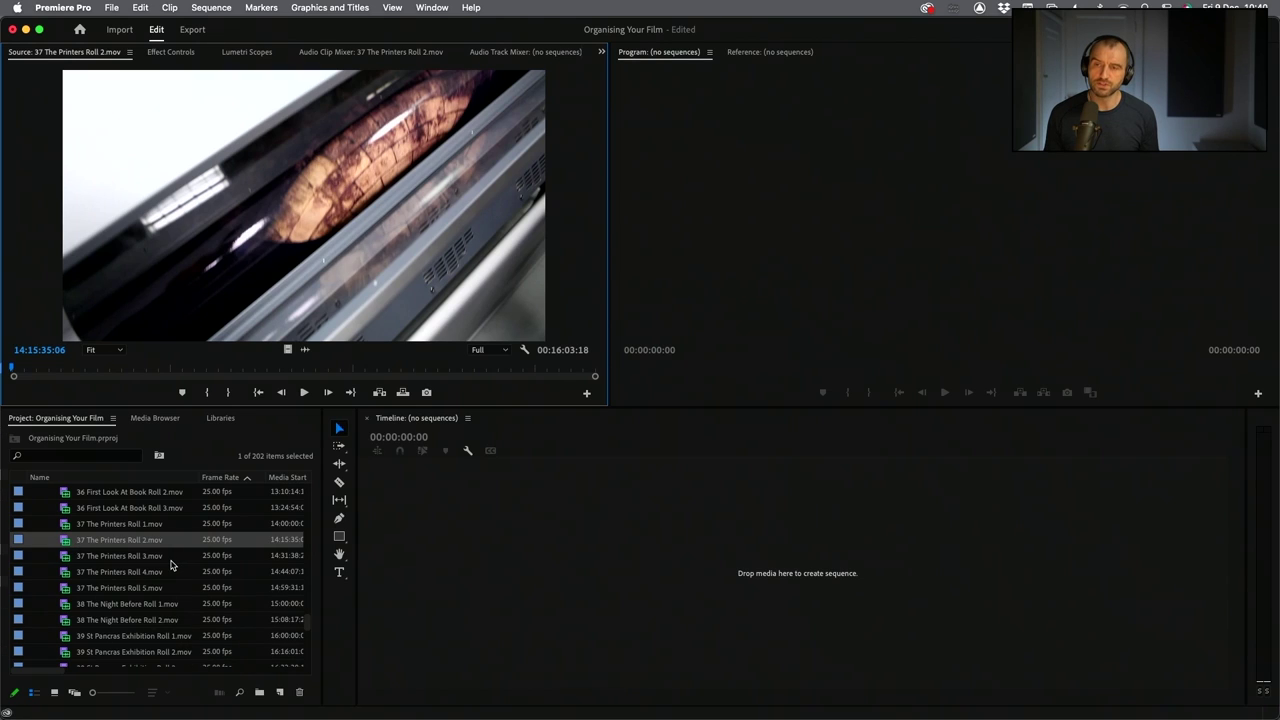
Examine the Raw Footage clip list up to the numbered 44 interview rolls, and review the London, Paris and Venice rolls again
{"action": "scroll", "coordinate": [113, 552], "scroll_direction": "up", "scroll_amount": 8}
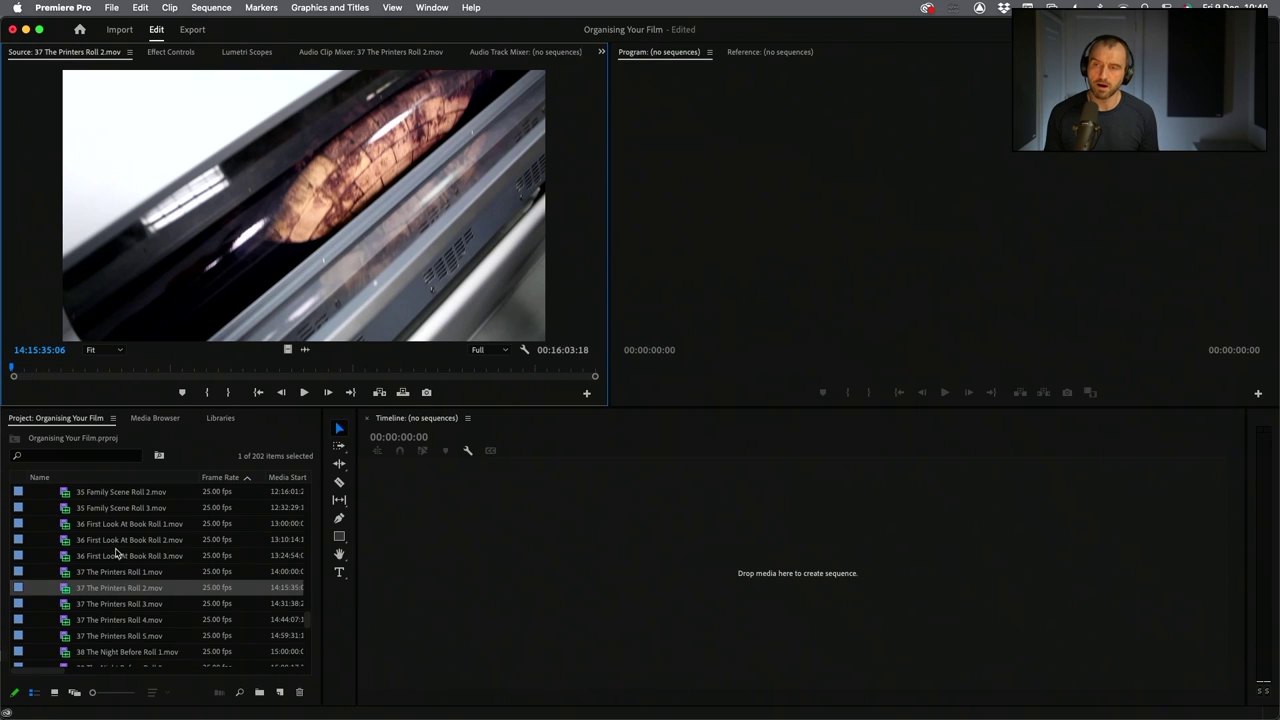
{"action": "scroll", "coordinate": [115, 553], "scroll_direction": "down", "scroll_amount": 12}
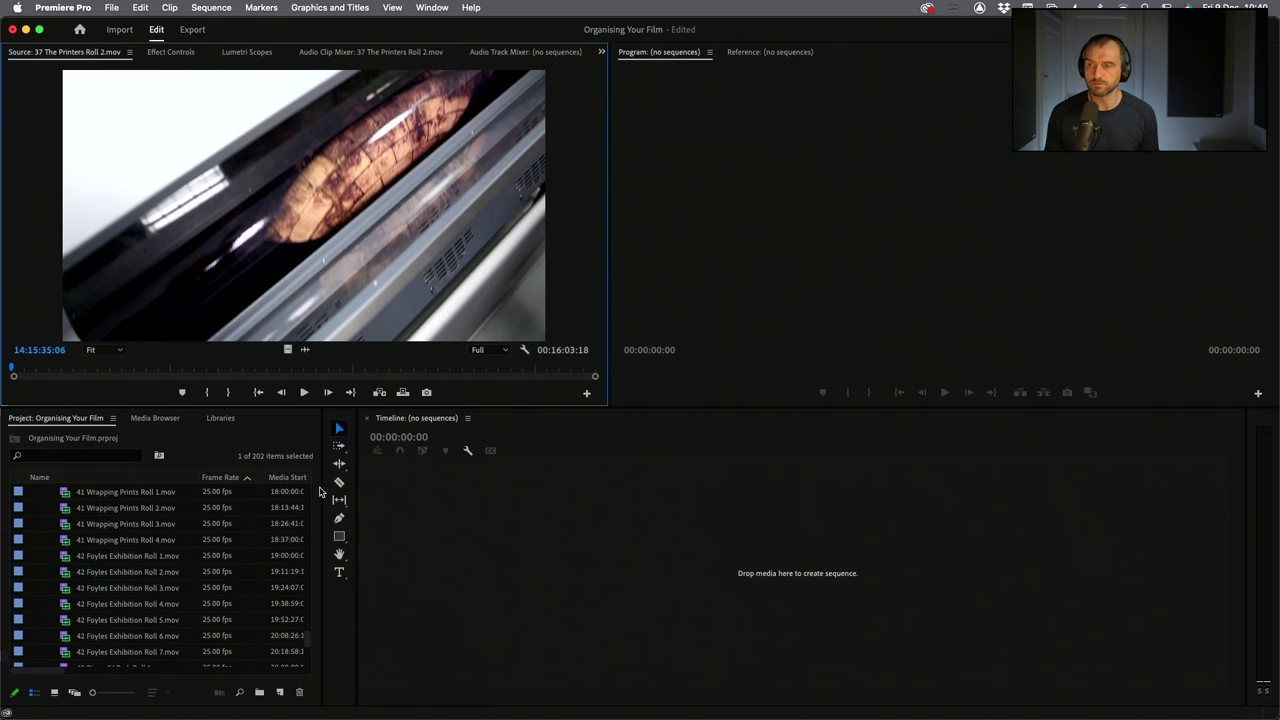
{"action": "scroll", "coordinate": [134, 574], "scroll_direction": "down", "scroll_amount": 7}
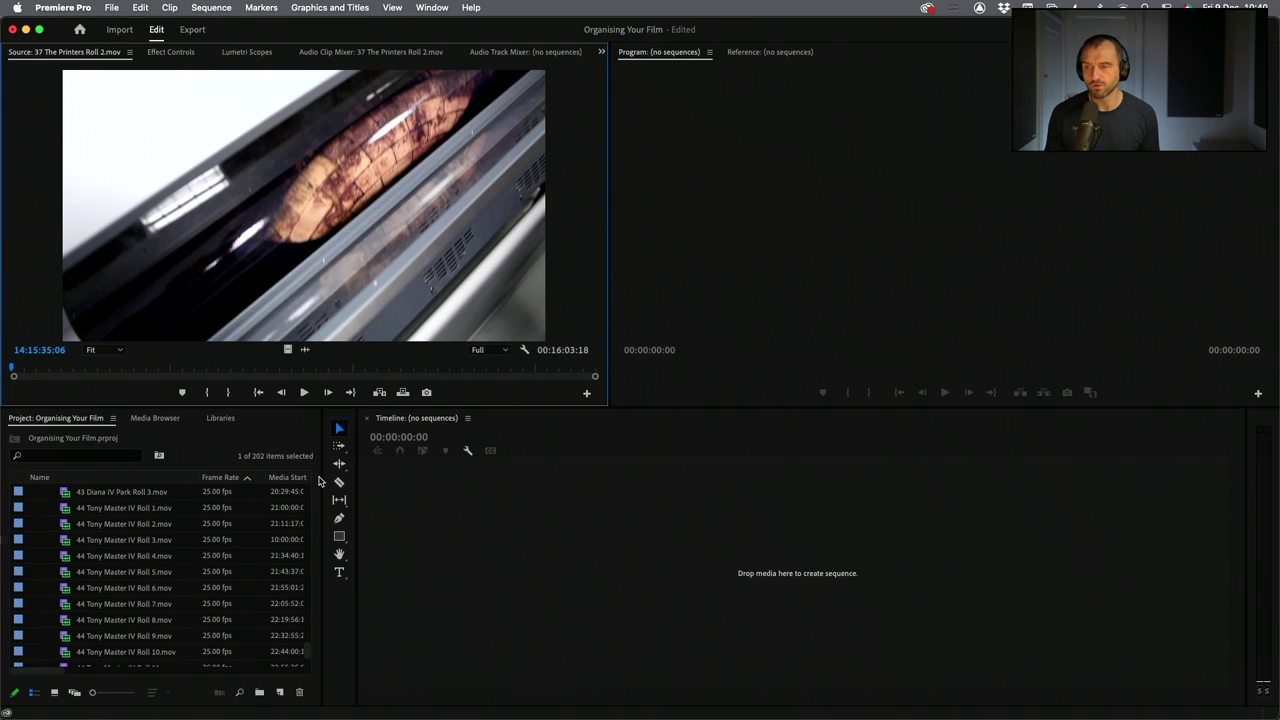
{"action": "left_click", "coordinate": [316, 524]}
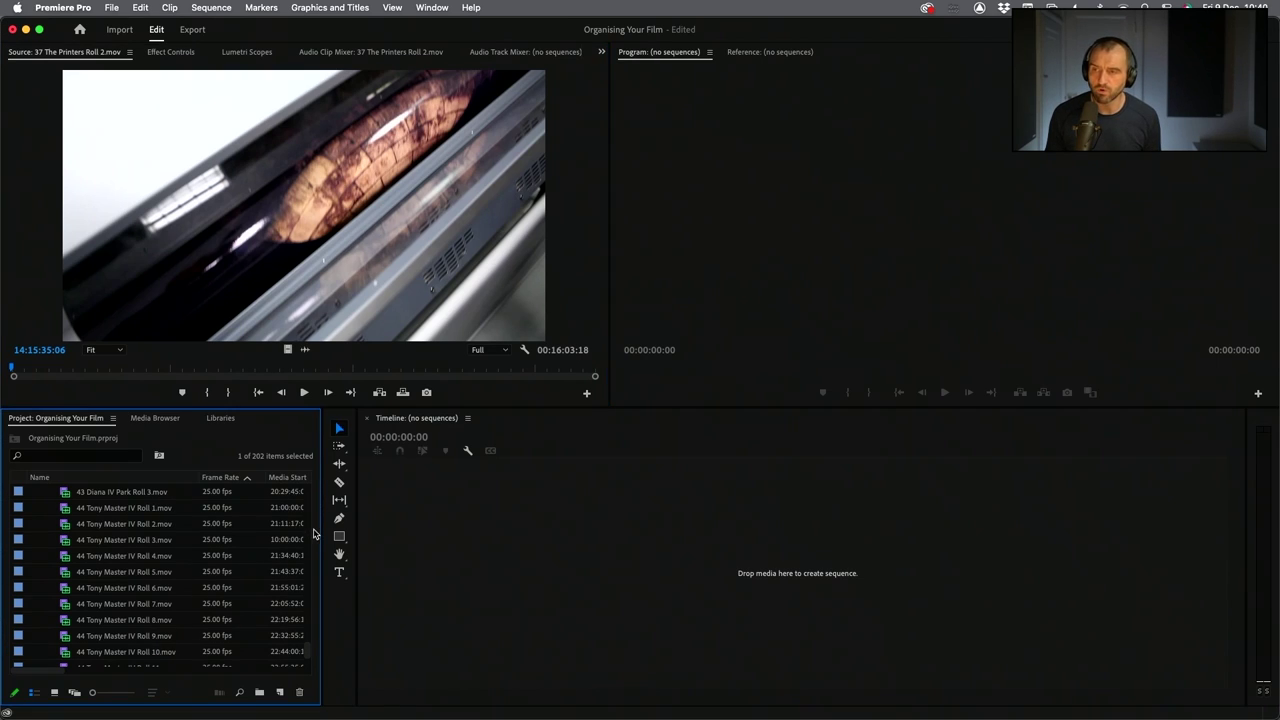
{"action": "scroll", "coordinate": [68, 545], "scroll_direction": "up", "scroll_amount": 20}
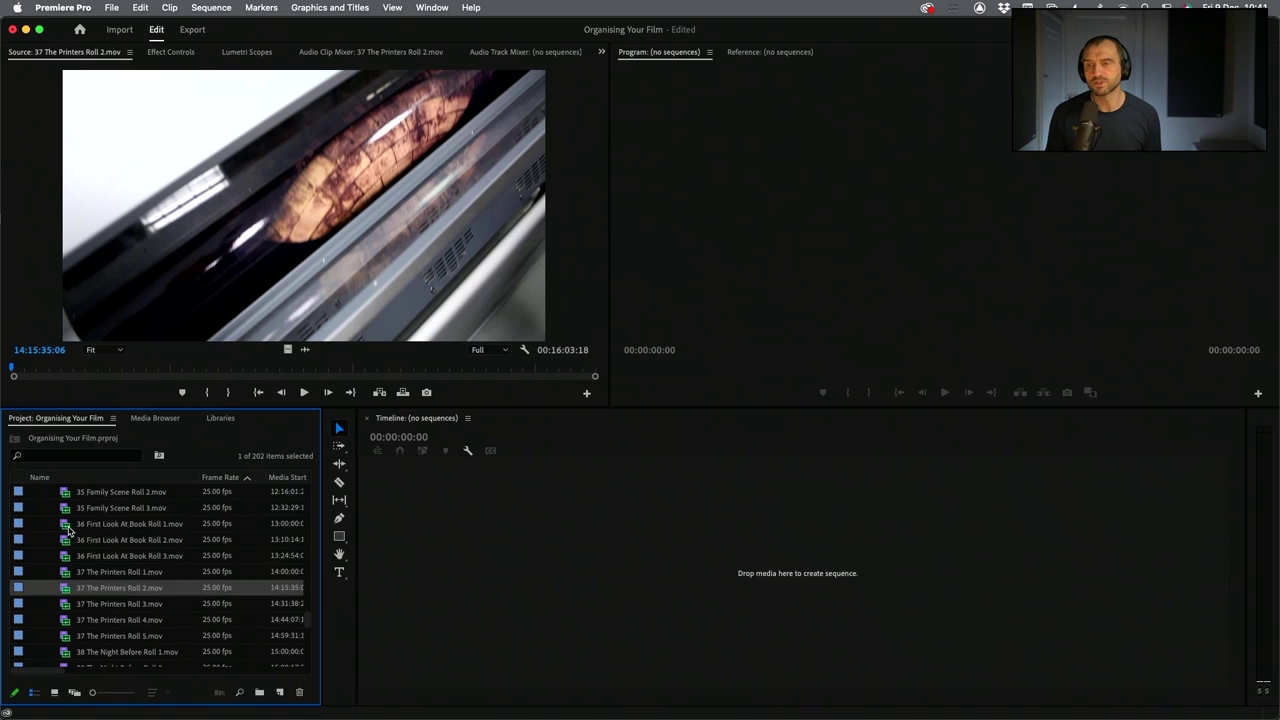
{"action": "scroll", "coordinate": [68, 522], "scroll_direction": "up", "scroll_amount": 20}
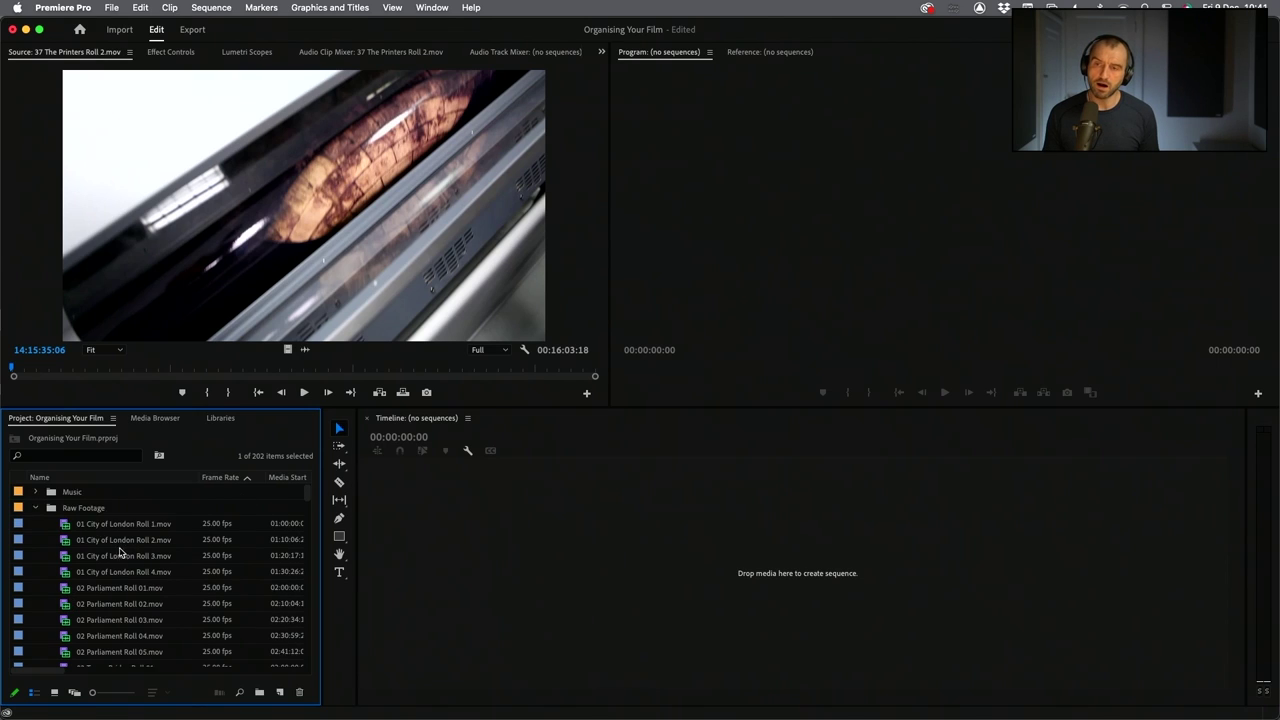
{"action": "scroll", "coordinate": [98, 528], "scroll_direction": "down", "scroll_amount": 10}
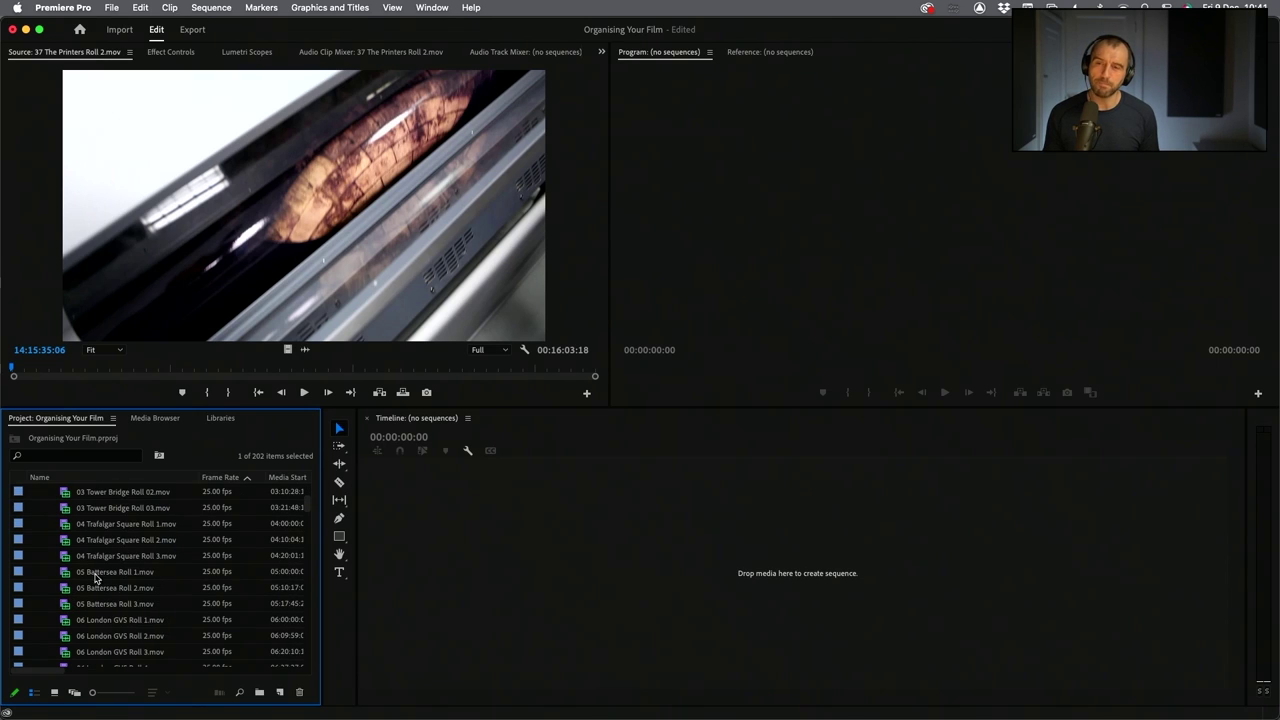
{"action": "scroll", "coordinate": [92, 560], "scroll_direction": "down", "scroll_amount": 6}
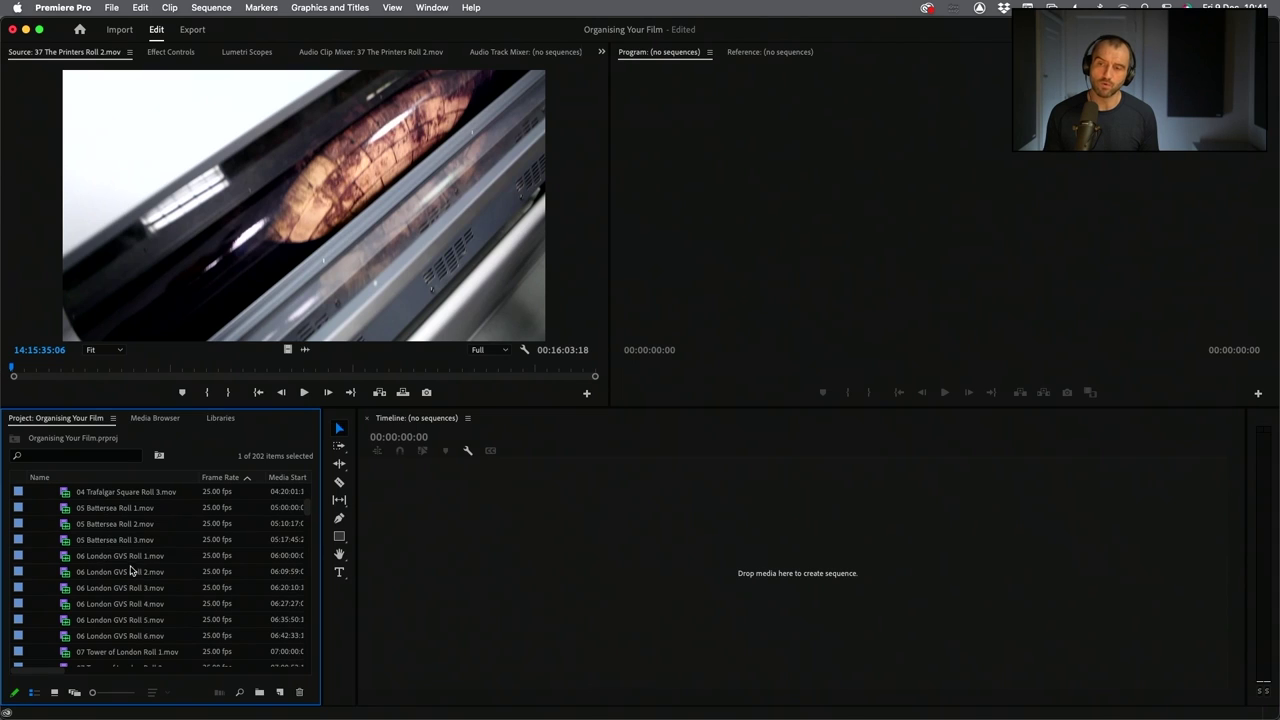
{"action": "scroll", "coordinate": [133, 572], "scroll_direction": "down", "scroll_amount": 10}
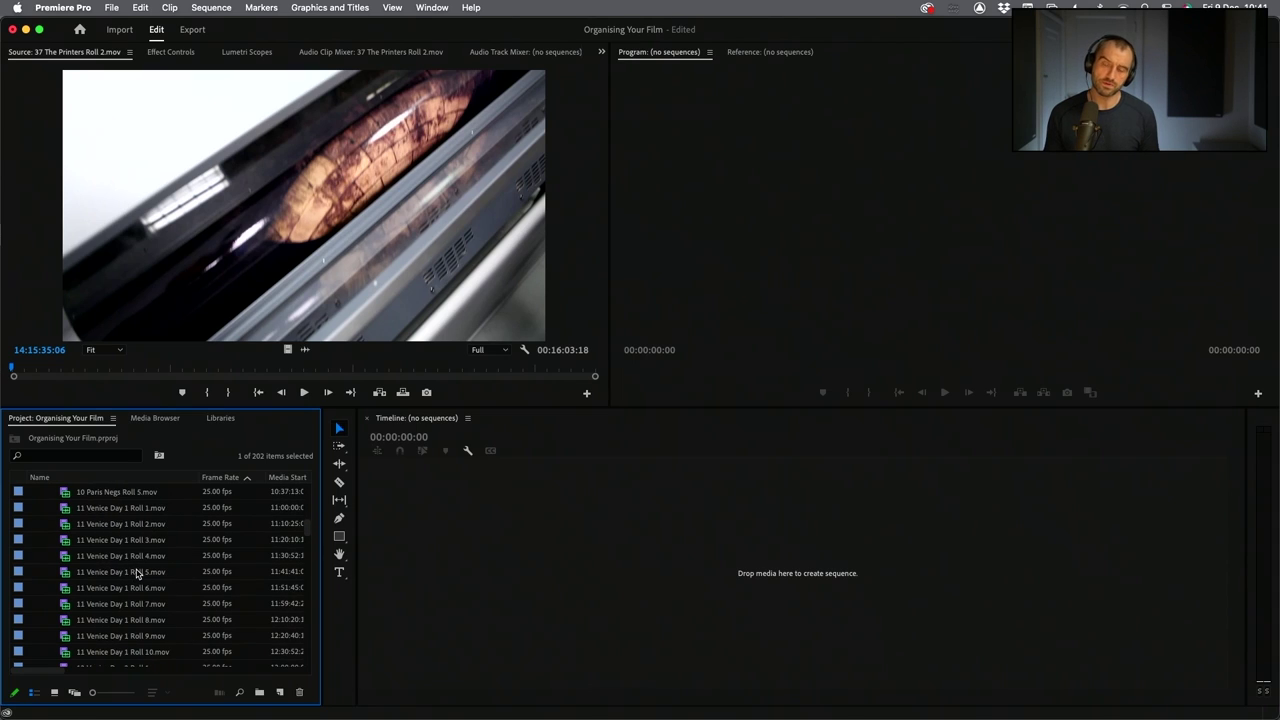
{"action": "scroll", "coordinate": [137, 575], "scroll_direction": "down", "scroll_amount": 5}
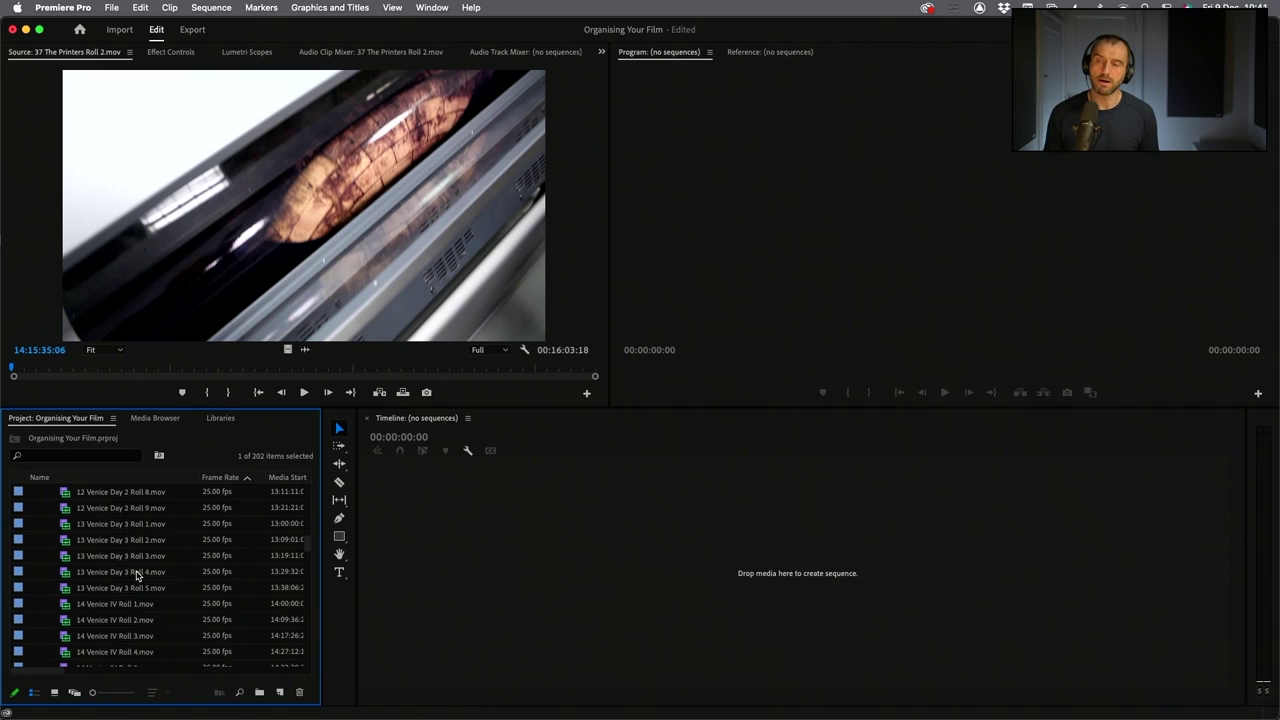